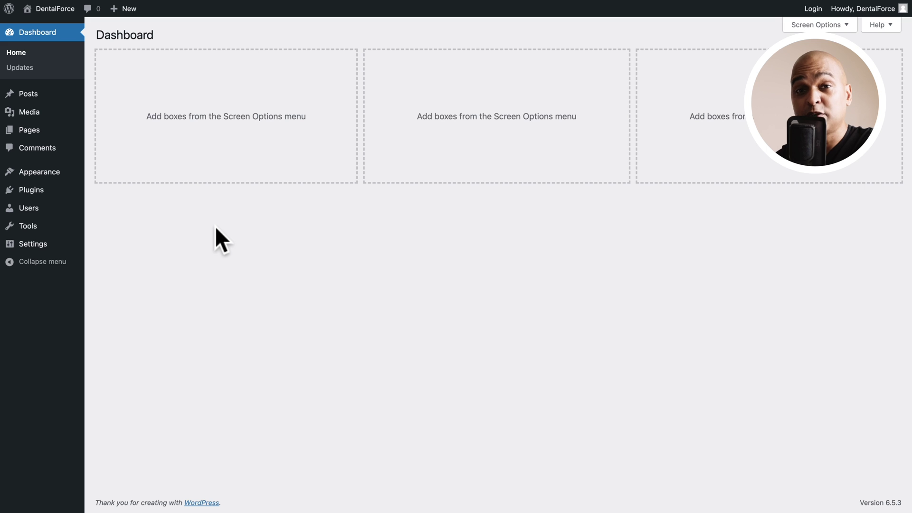
Step: Install and activate the Starter Templates plugin from the Add New Plugin page
mouse_move(31, 189)
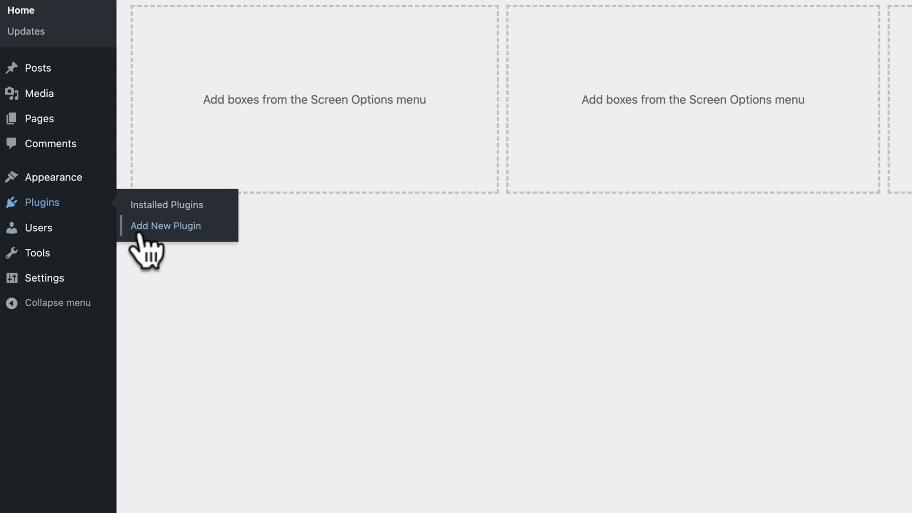
left_click(164, 229)
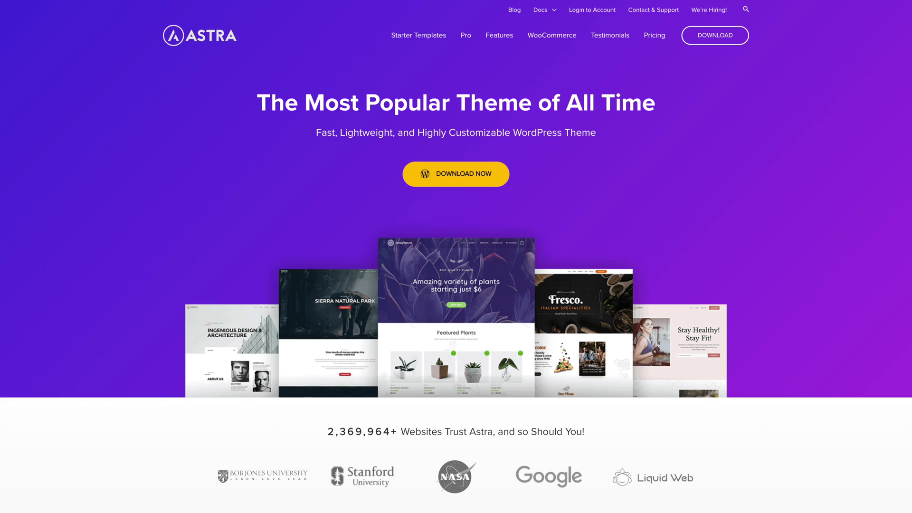
left_click(328, 130)
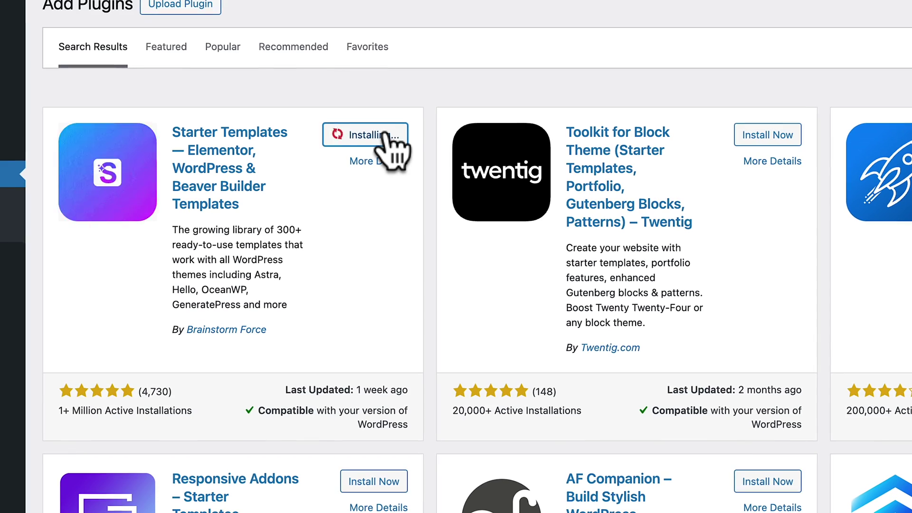
left_click(386, 135)
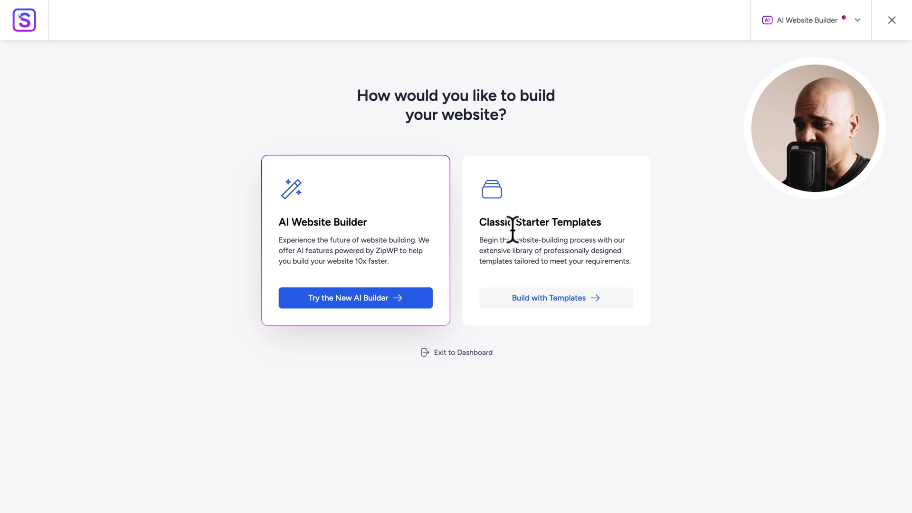
Step: Choose Build with Templates under Classic Starter Templates and scroll through the template gallery
left_click(555, 304)
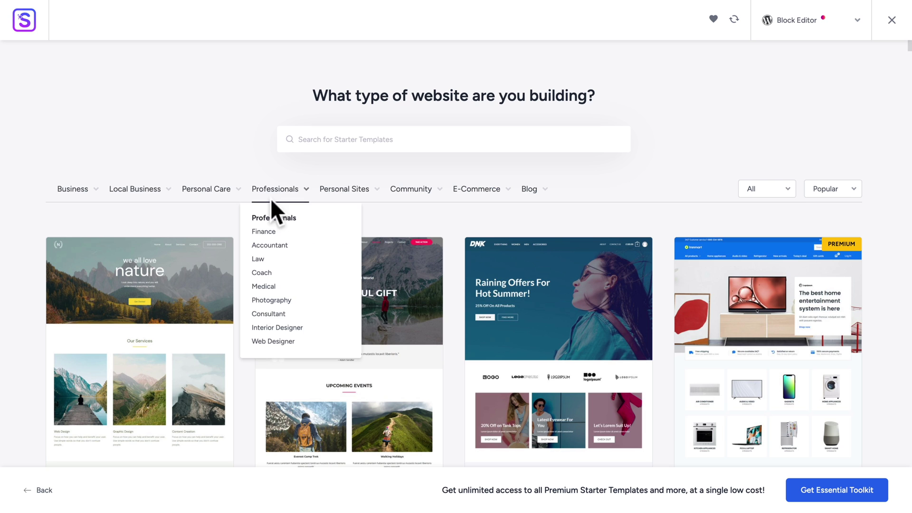
scroll(265, 284, "down", 5)
scroll(268, 297, "down", 5)
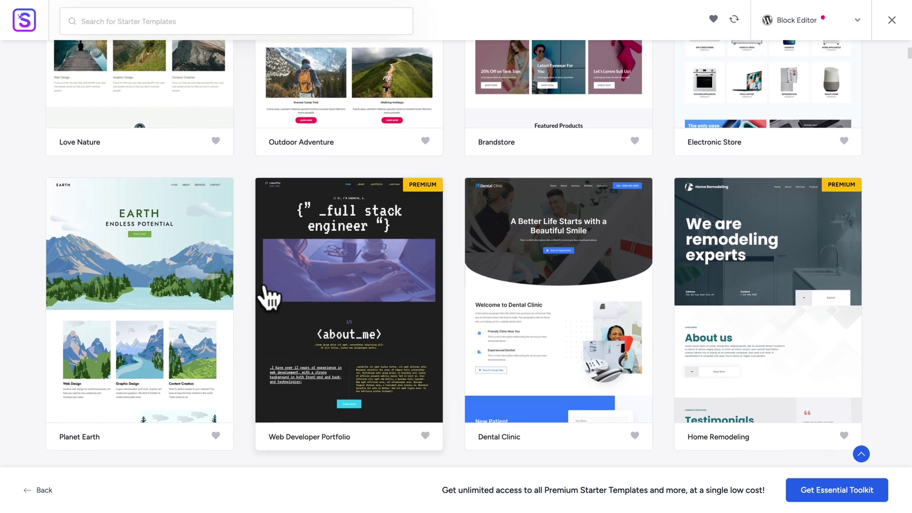
scroll(268, 297, "up", 15)
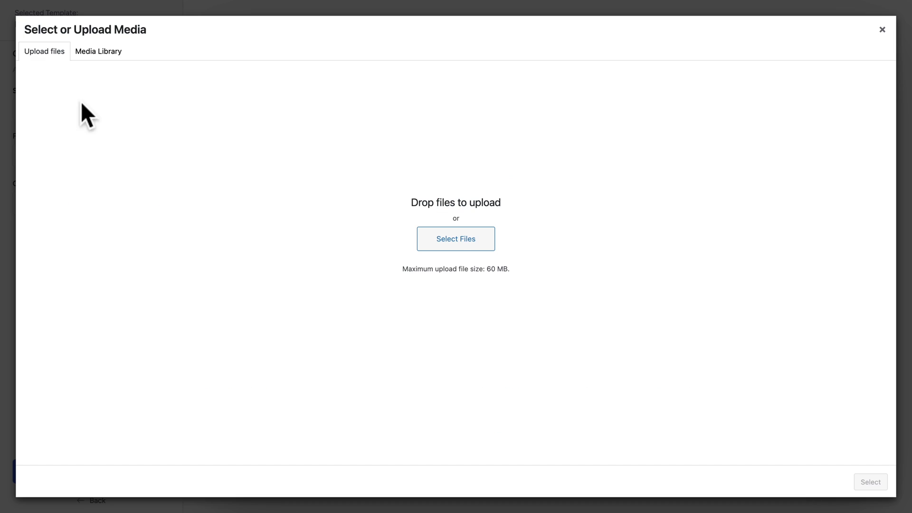
Step: Upload the DentalForce logo as the site logo and set its width to 200 px
left_click(456, 238)
double_click(480, 191)
left_click(139, 138)
left_click(870, 483)
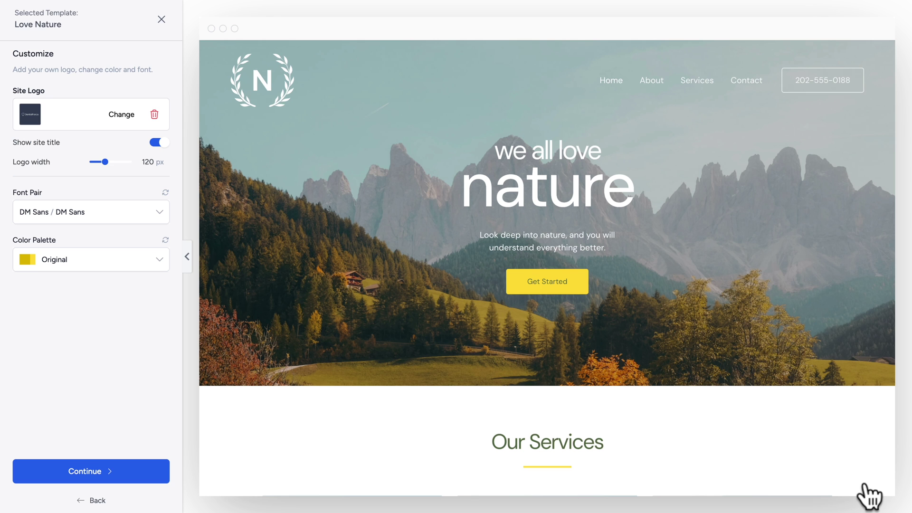
left_click_drag(105, 162, 119, 163)
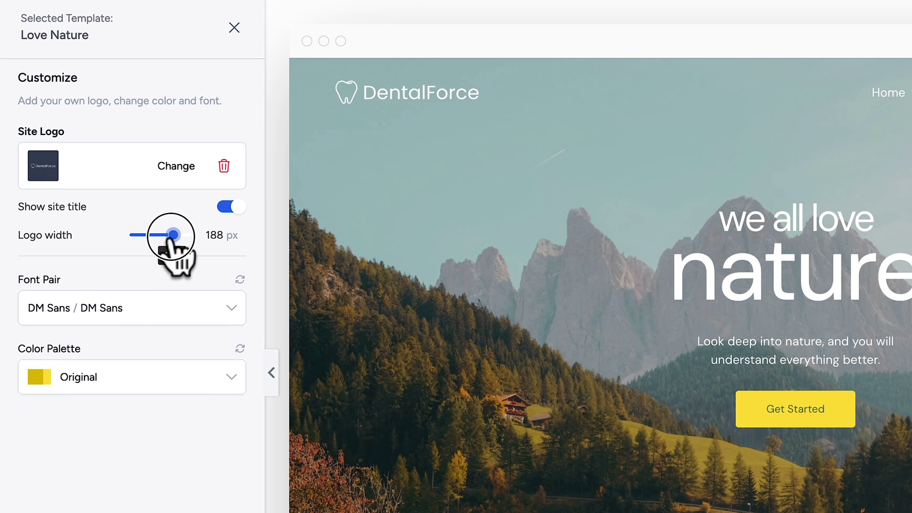
left_click_drag(176, 235, 175, 235)
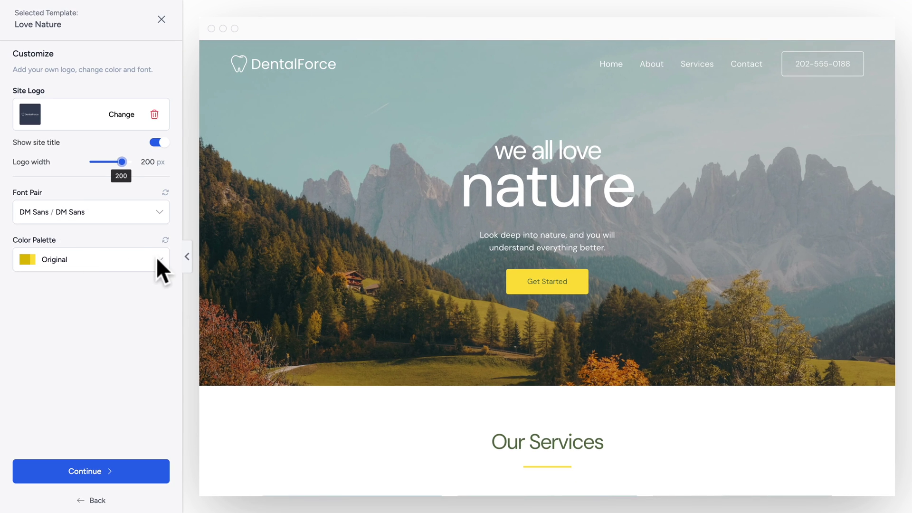
Step: Apply the purple Style 6 colour palette to the Love Nature template
left_click(157, 260)
scroll(108, 323, "down", 3)
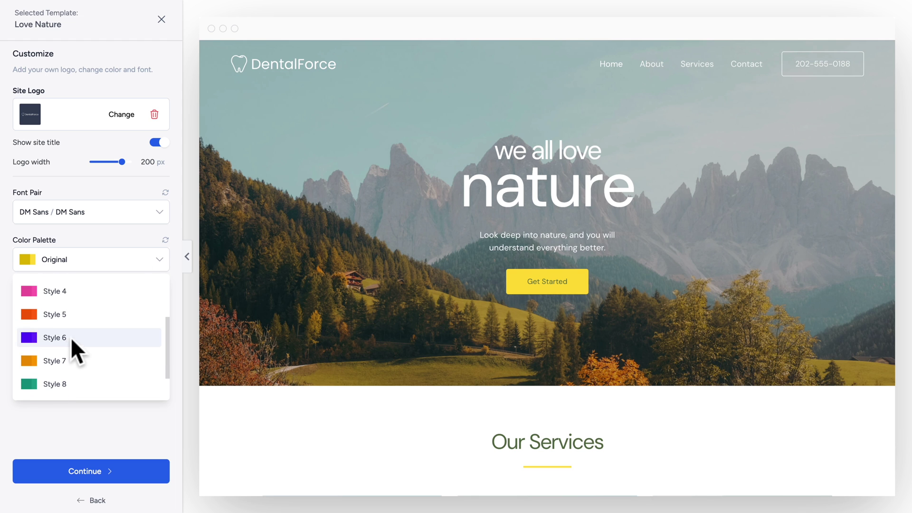
left_click(71, 339)
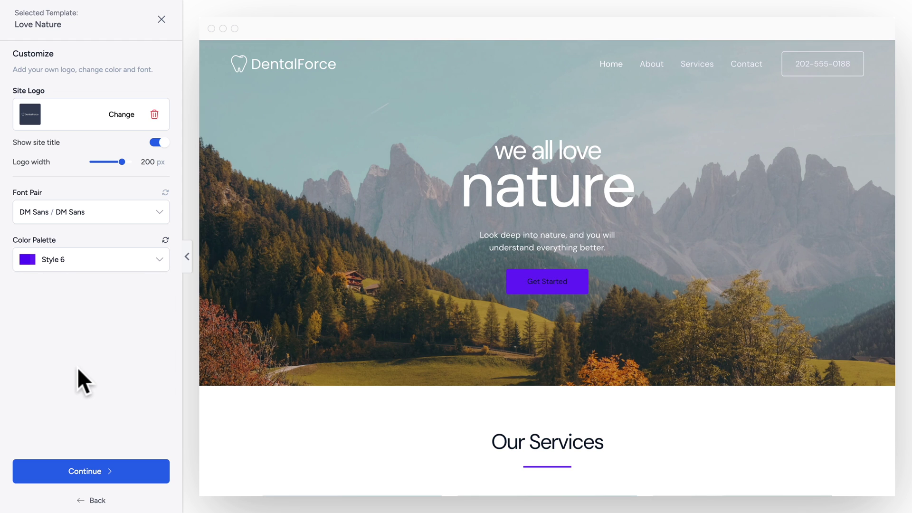
left_click(108, 473)
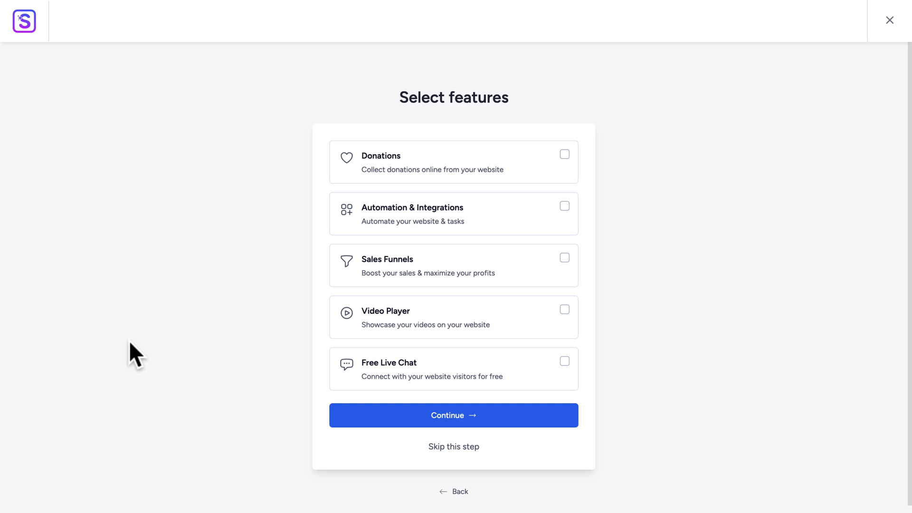
Step: Skip the extra features and submit to build the website
left_click(441, 448)
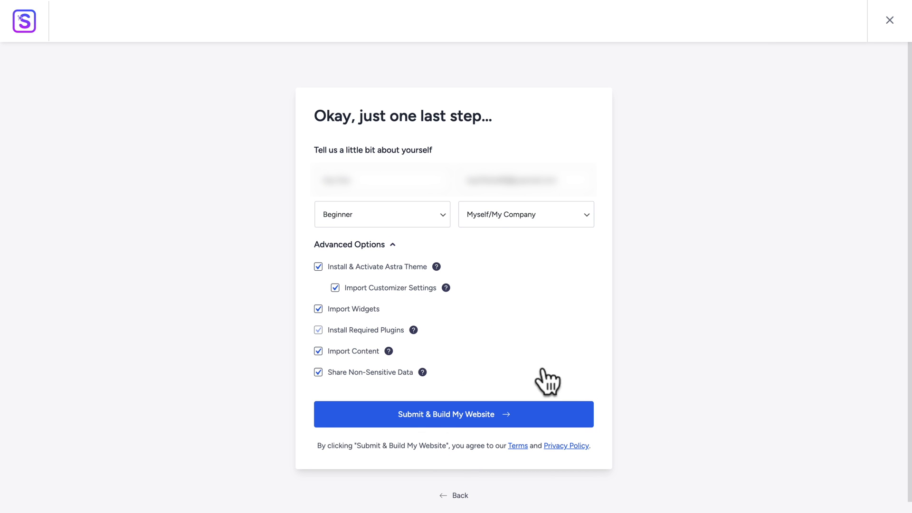
left_click(447, 419)
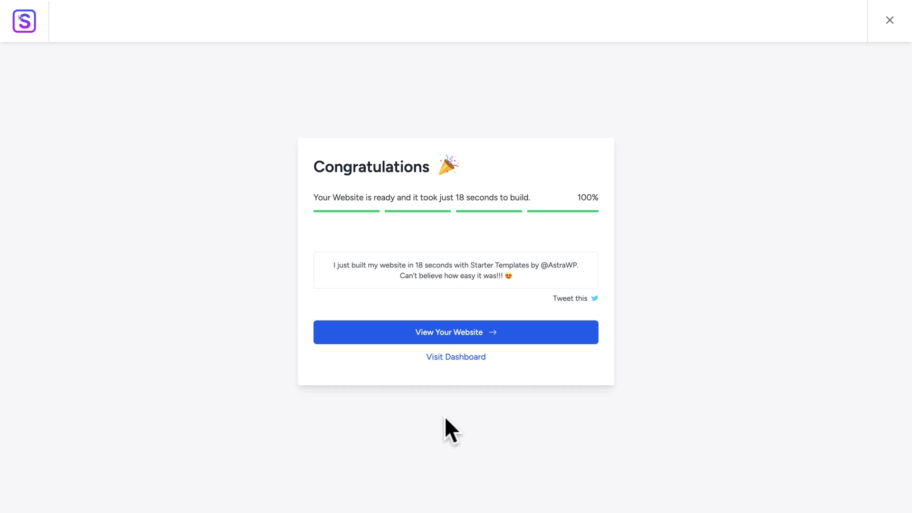
Step: View the finished DentalForce website, then open the Home page in the block editor
left_click(418, 334)
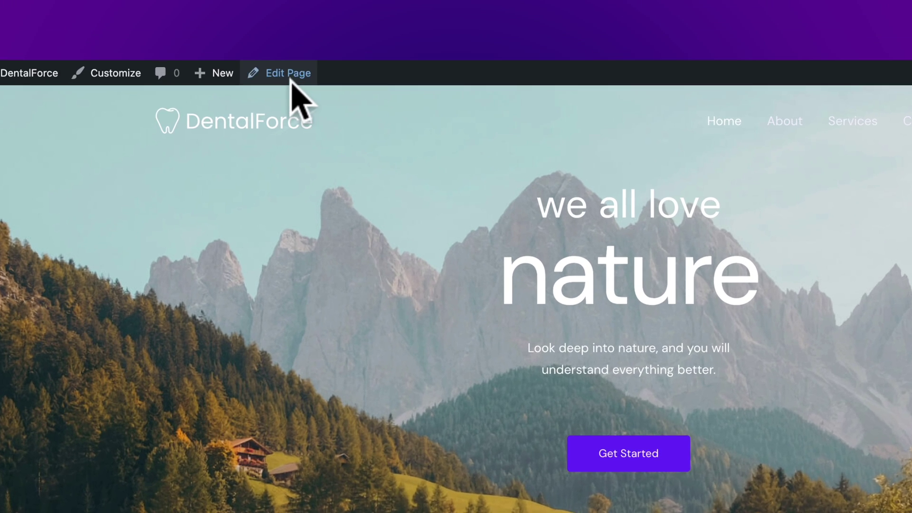
left_click(227, 9)
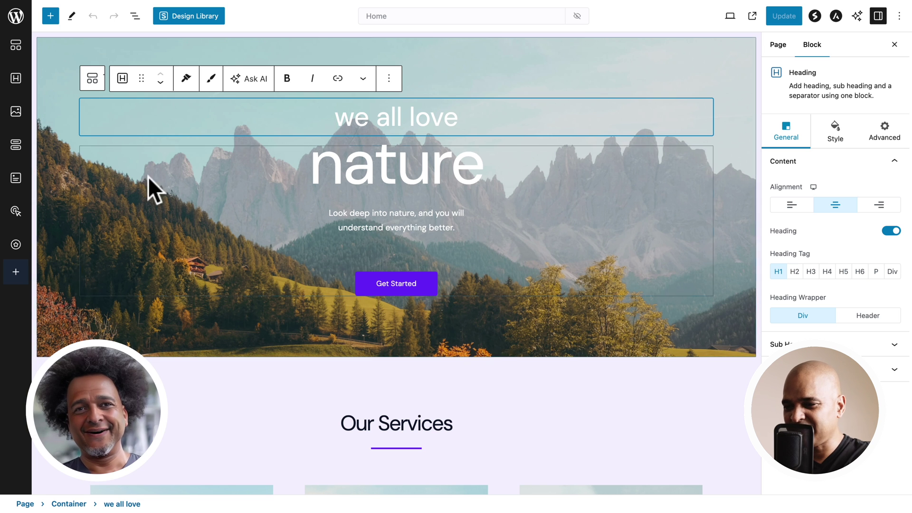
scroll(181, 208, "down", 5)
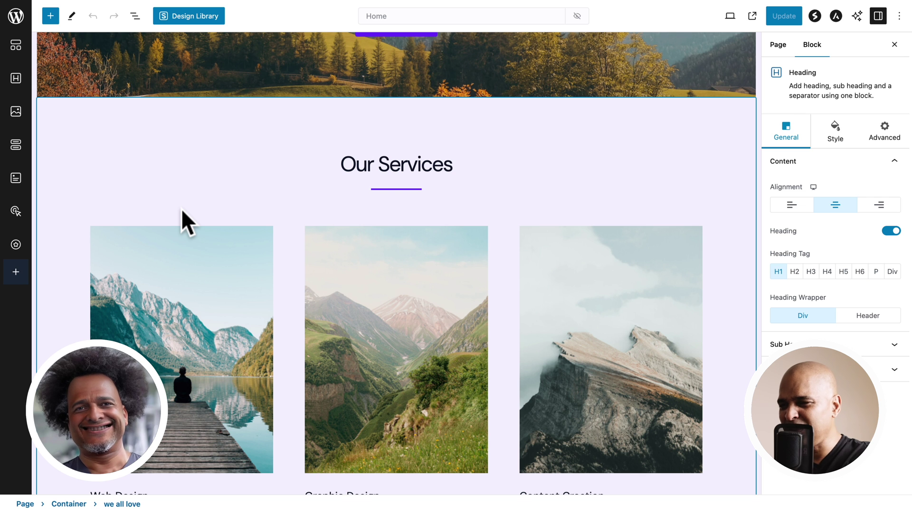
scroll(181, 209, "down", 20)
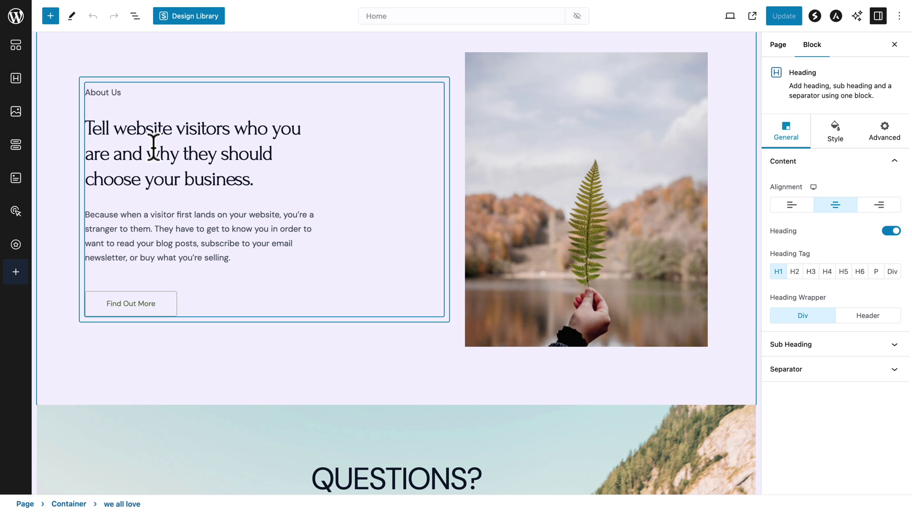
Step: Delete every template Container section from the Home page using List View
scroll(270, 118, "up", 7)
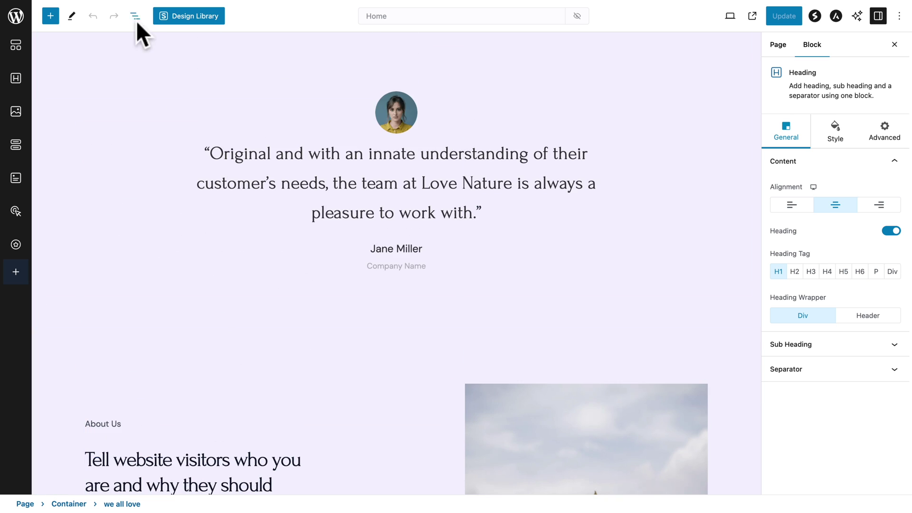
left_click(134, 16)
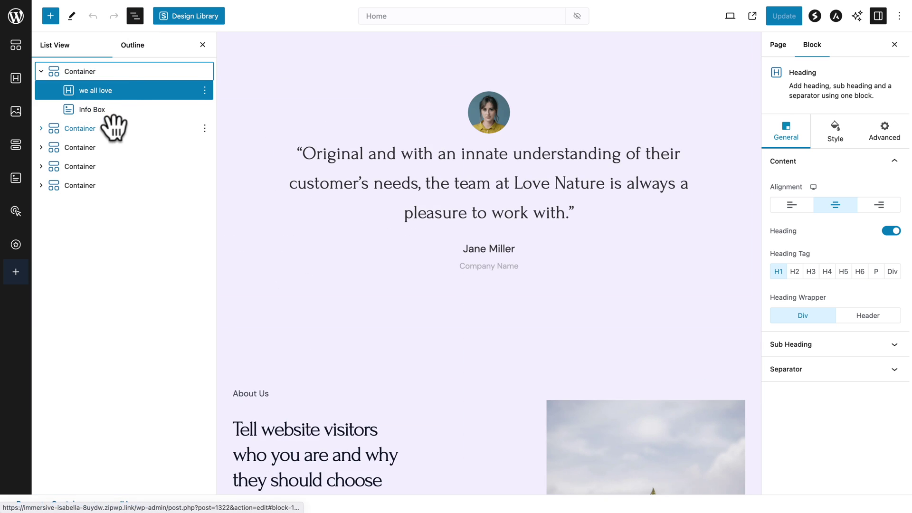
left_click(205, 128)
left_click(216, 341)
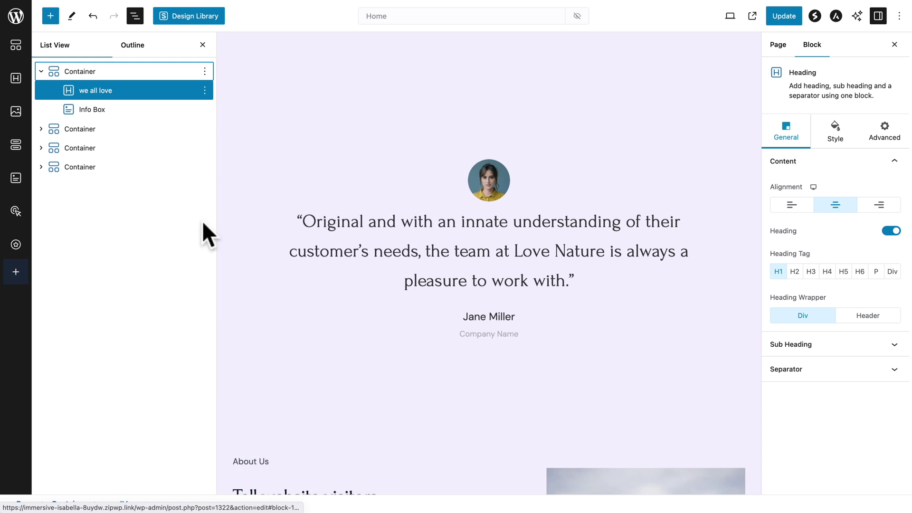
left_click(205, 128)
key("ctrl+alt+z")
key("ctrl+alt+z")
key("ctrl+alt+z")
key("ctrl+alt+z")
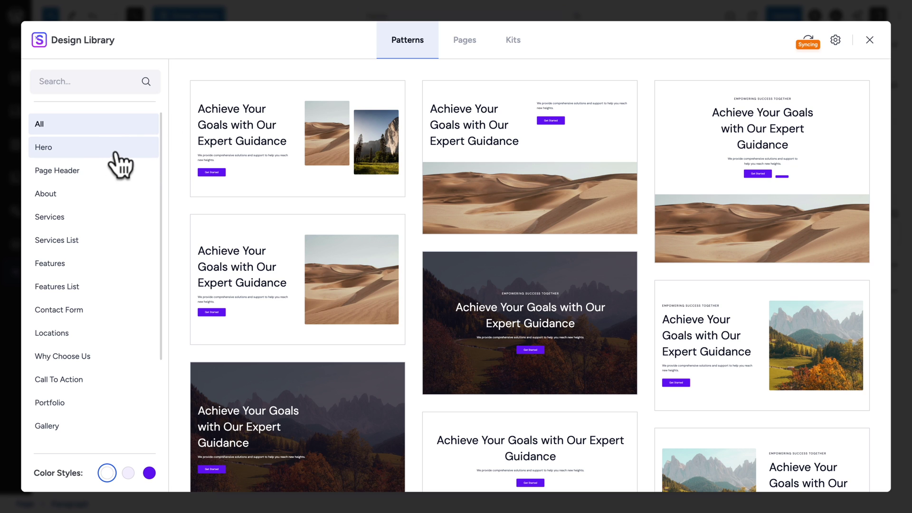
Step: Browse the Hero, Page Header, About, Services, Services List and Features pattern categories
left_click(45, 146)
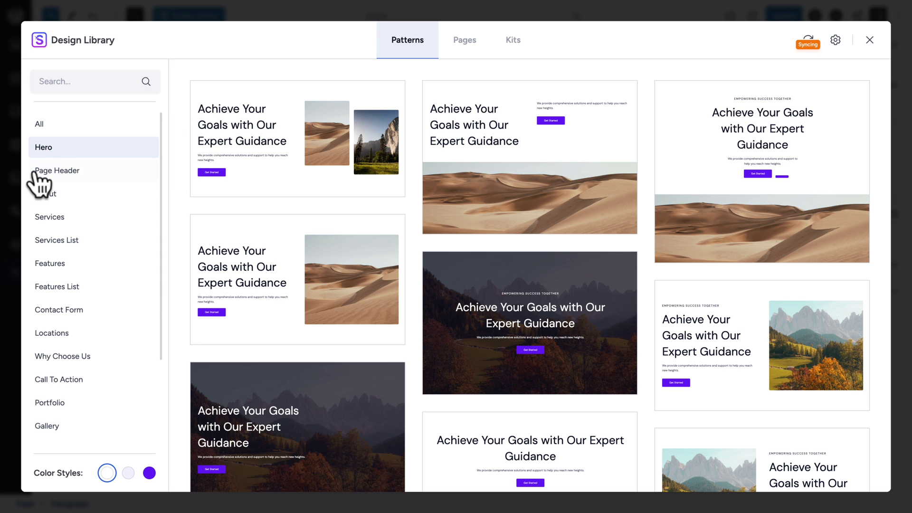
left_click(45, 170)
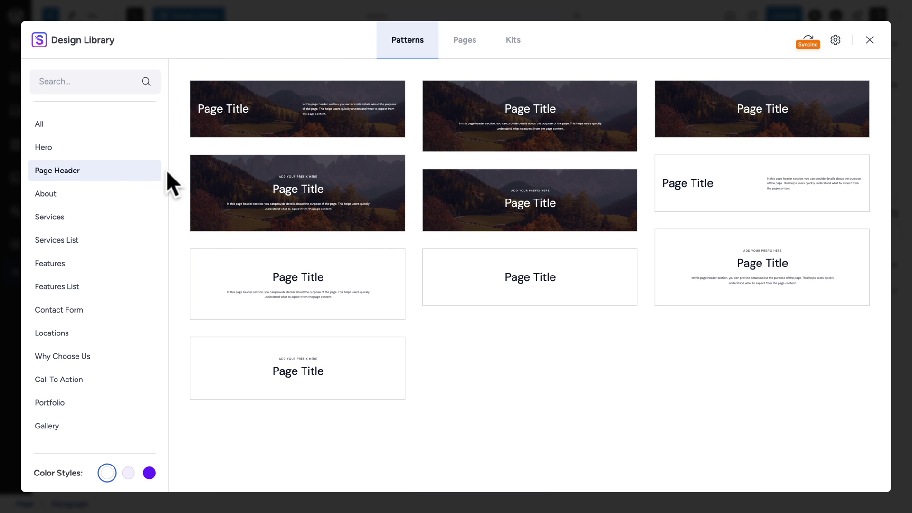
left_click(51, 199)
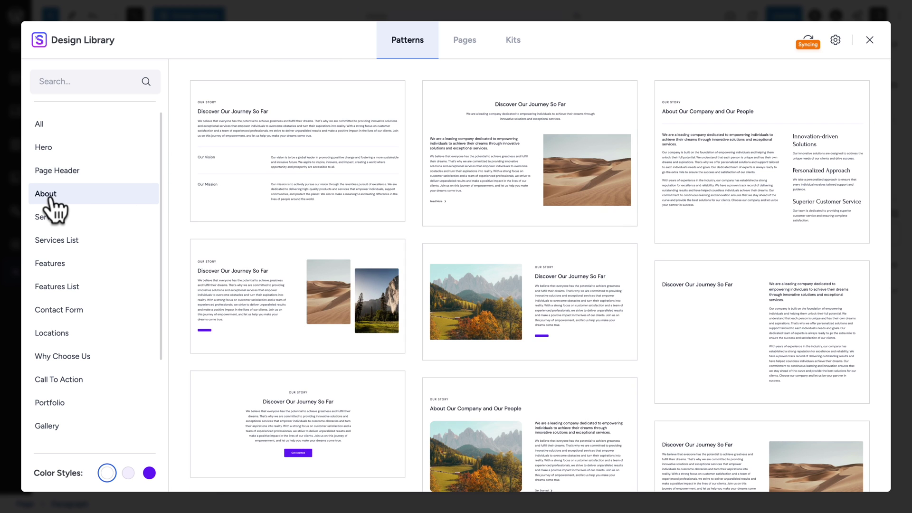
left_click(48, 216)
left_click(48, 242)
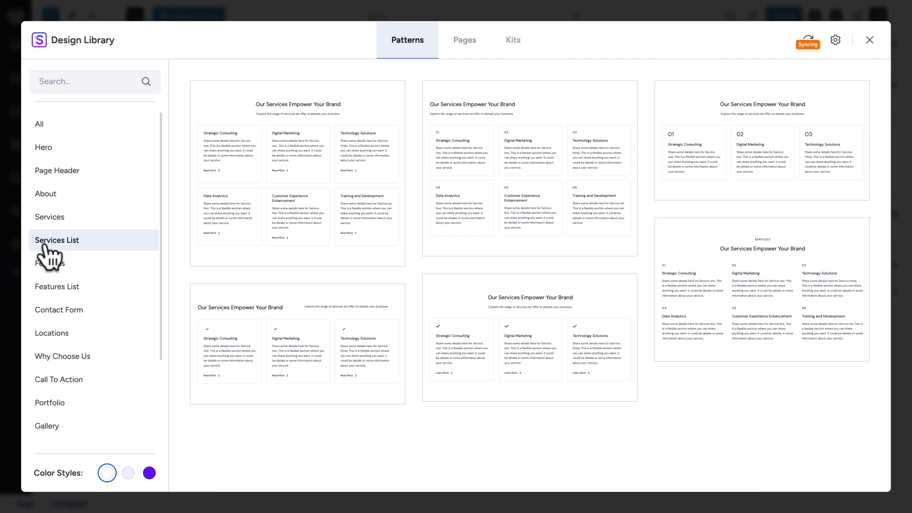
left_click(47, 264)
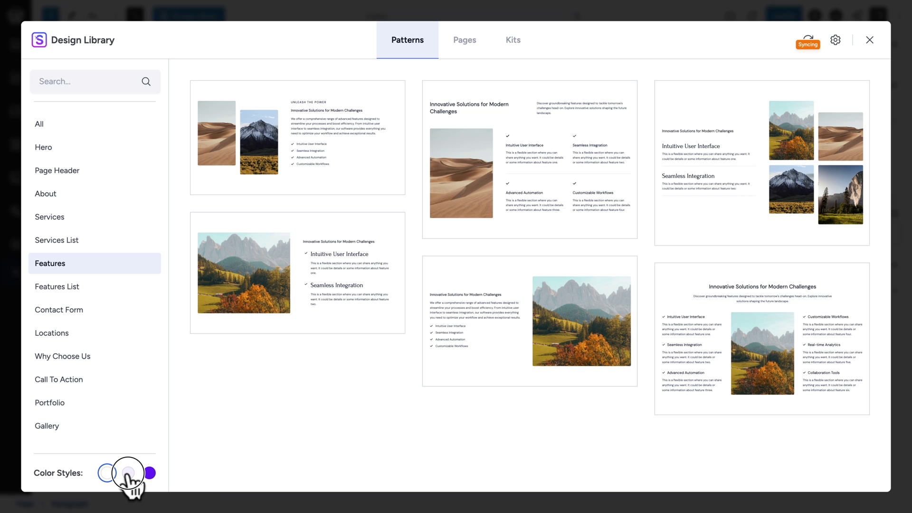
Step: Preview the patterns in the lavender and purple colour styles, then return to white
left_click(128, 473)
left_click(149, 474)
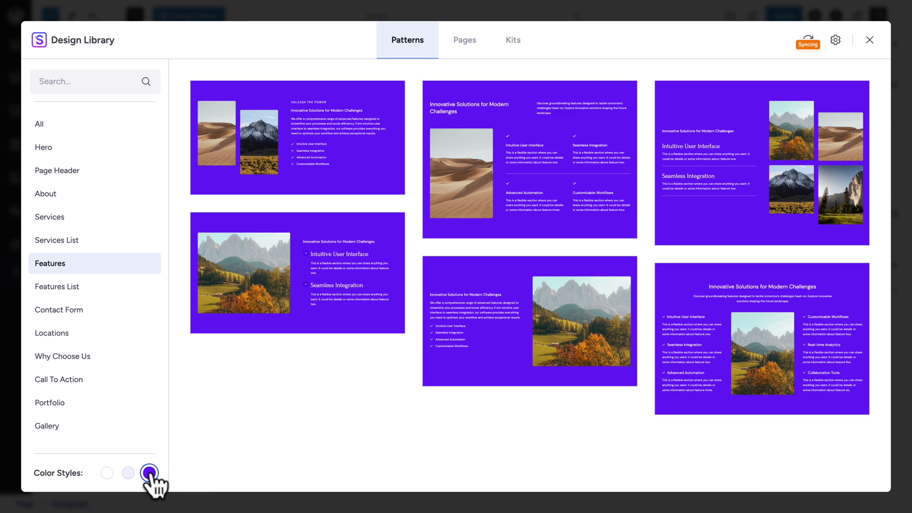
left_click(129, 473)
left_click(107, 474)
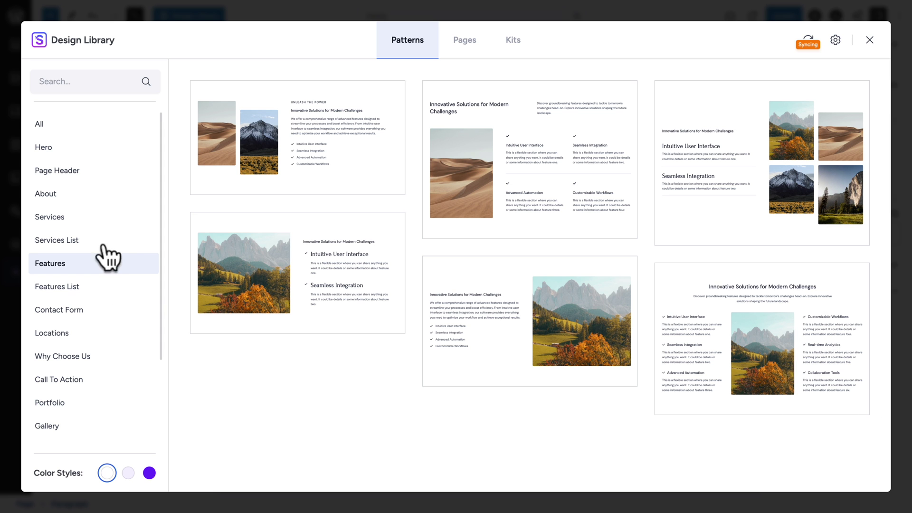
Step: Insert the dark mountain pattern from the Hero category
left_click(53, 150)
mouse_move(505, 373)
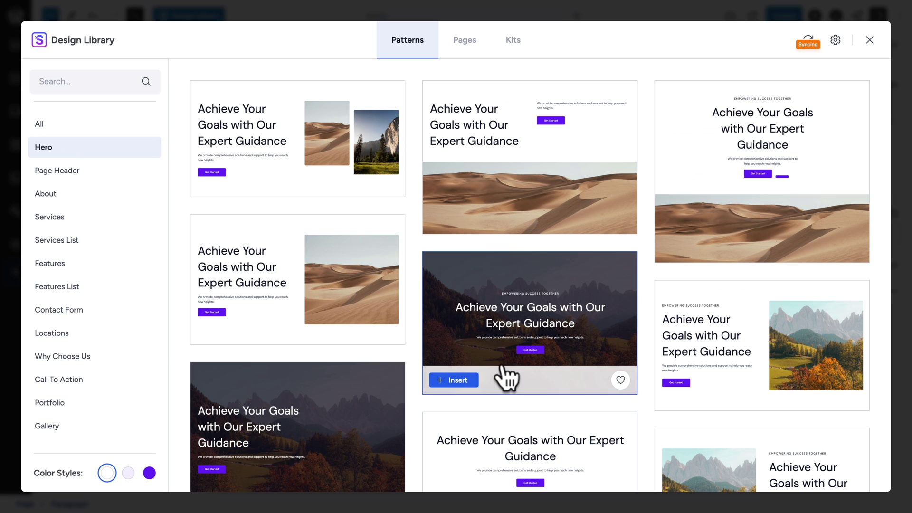
left_click(459, 380)
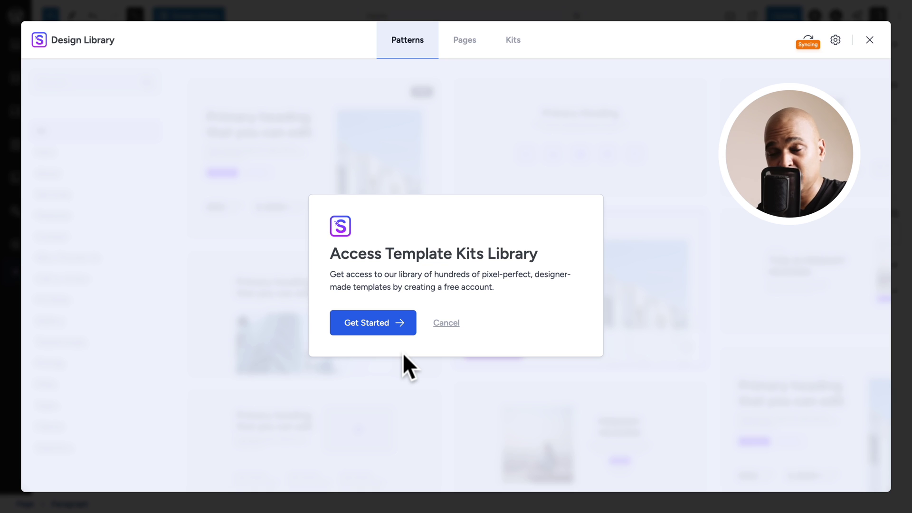
Step: Start the free library account and connect the ZipWP account to this website
left_click(368, 325)
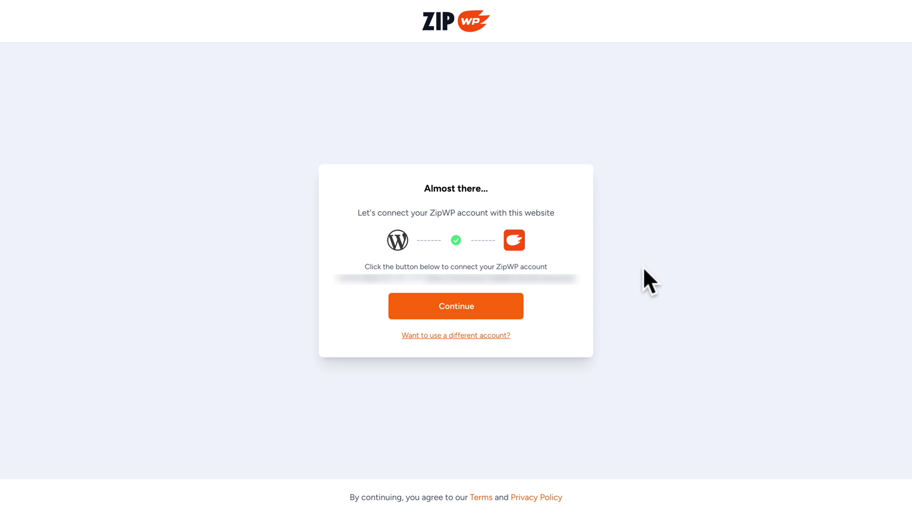
left_click(470, 305)
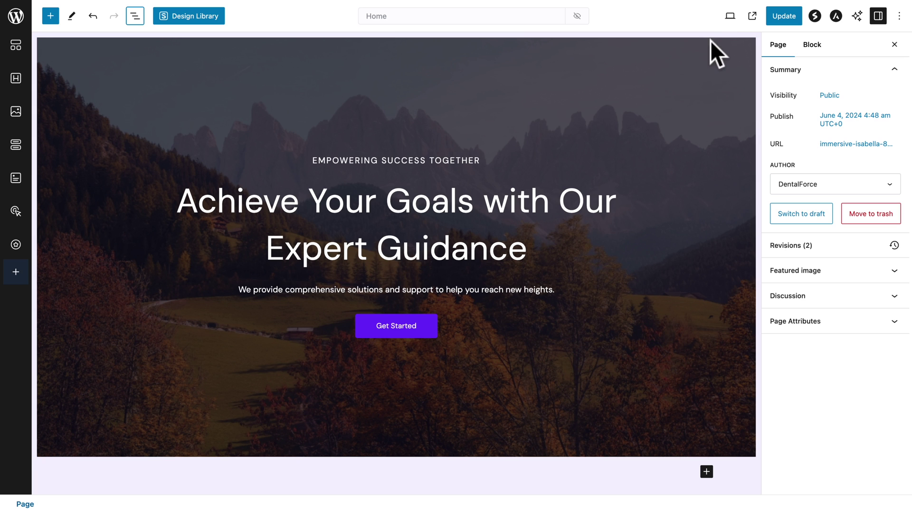
Step: Preview the hero at tablet and mobile sizes, then return to desktop
left_click(730, 16)
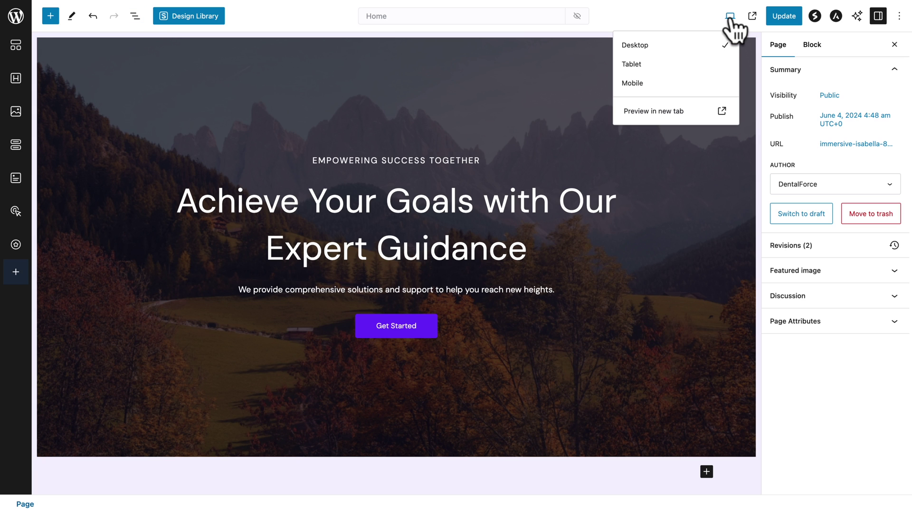
left_click(627, 66)
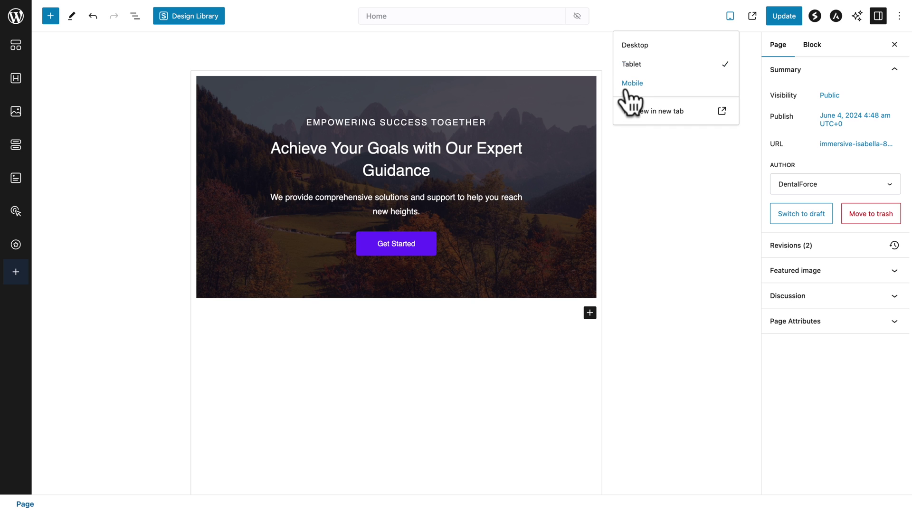
left_click(627, 85)
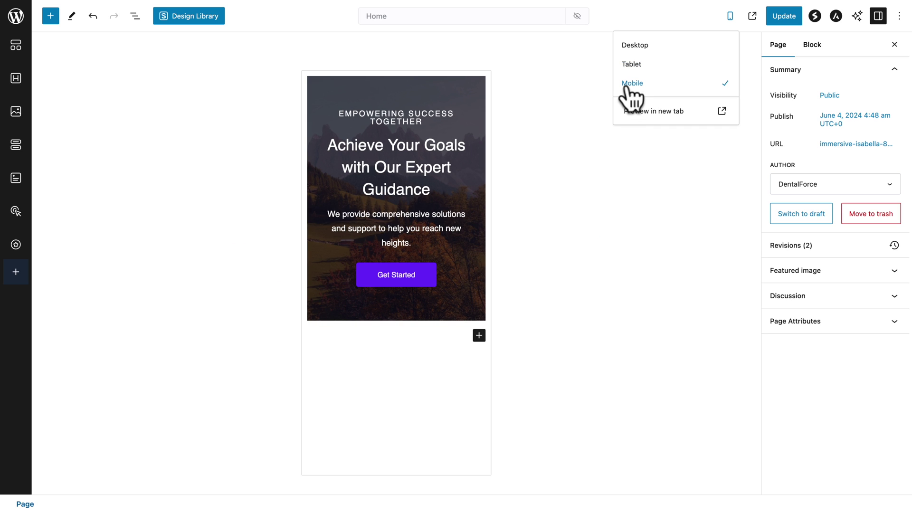
left_click(632, 48)
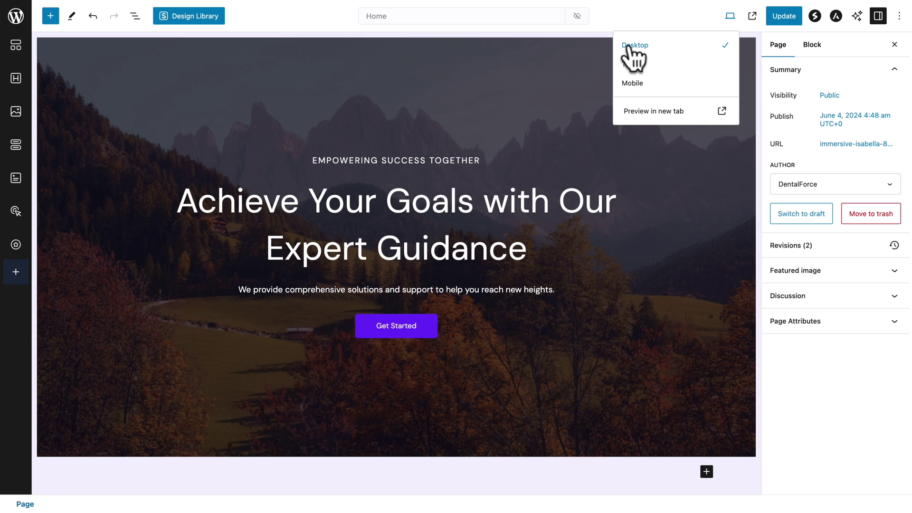
Step: Select the hero Container and check the block outline showing it as the only block
left_click(95, 51)
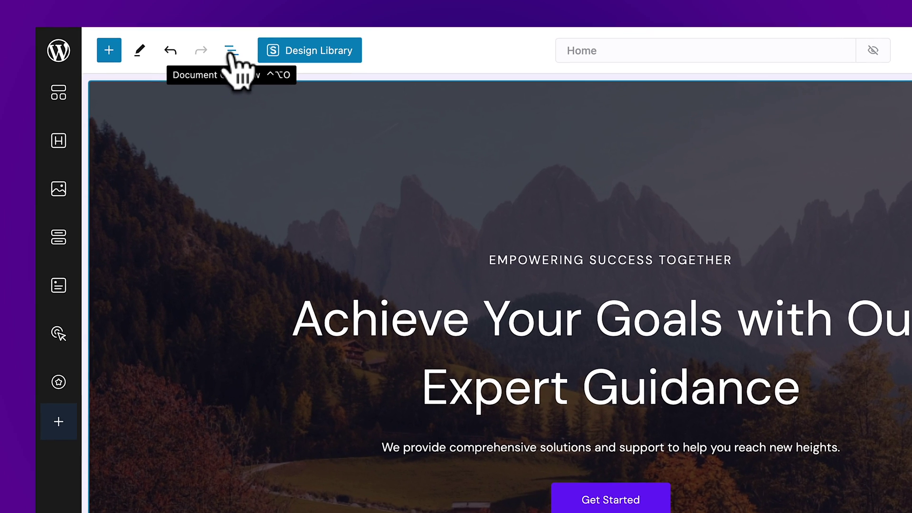
left_click(232, 51)
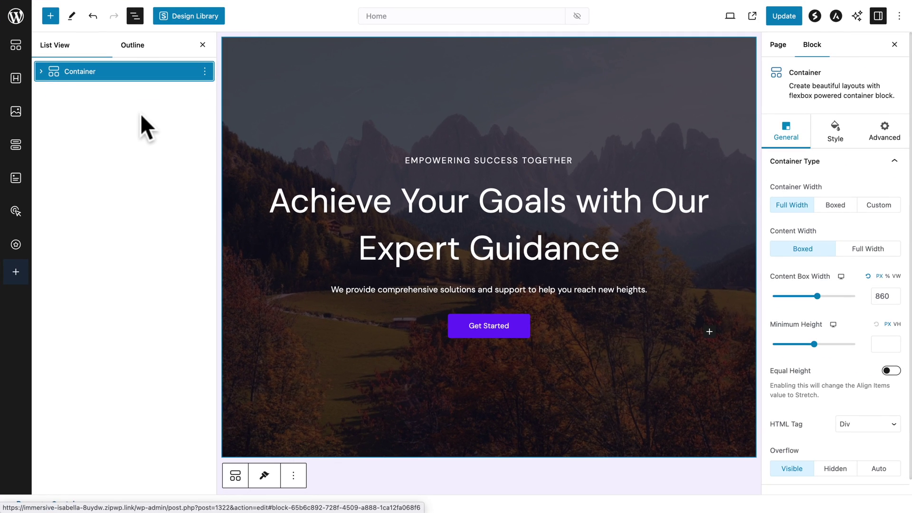
left_click(131, 20)
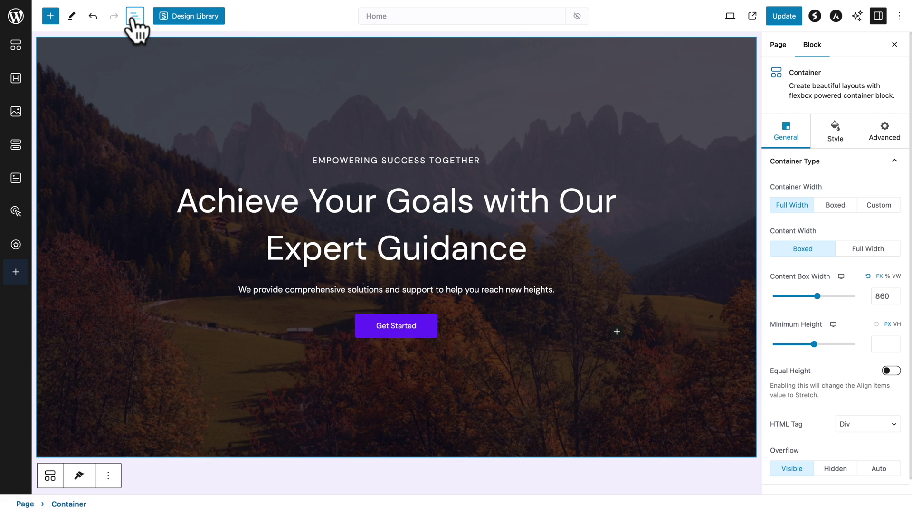
Step: Insert the About pattern 'Discover Our Journey So Far' with two landscape photos below the hero
left_click(184, 17)
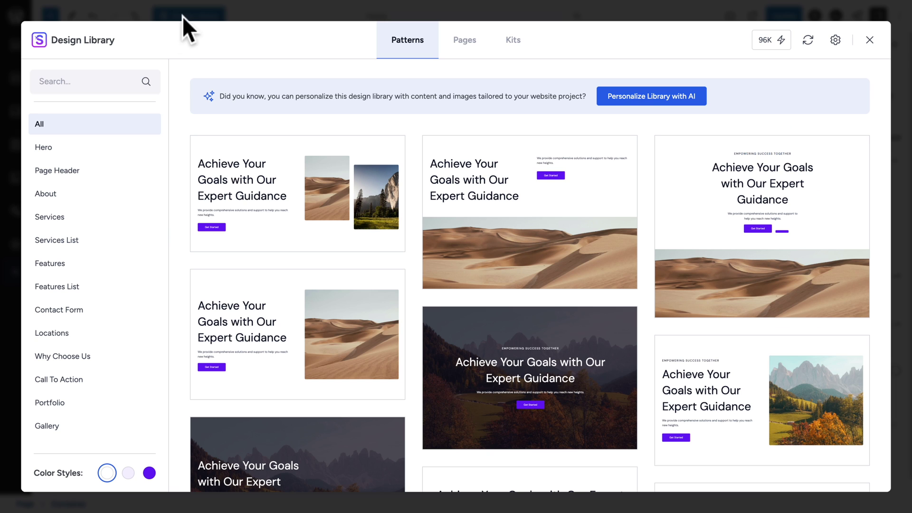
left_click(48, 195)
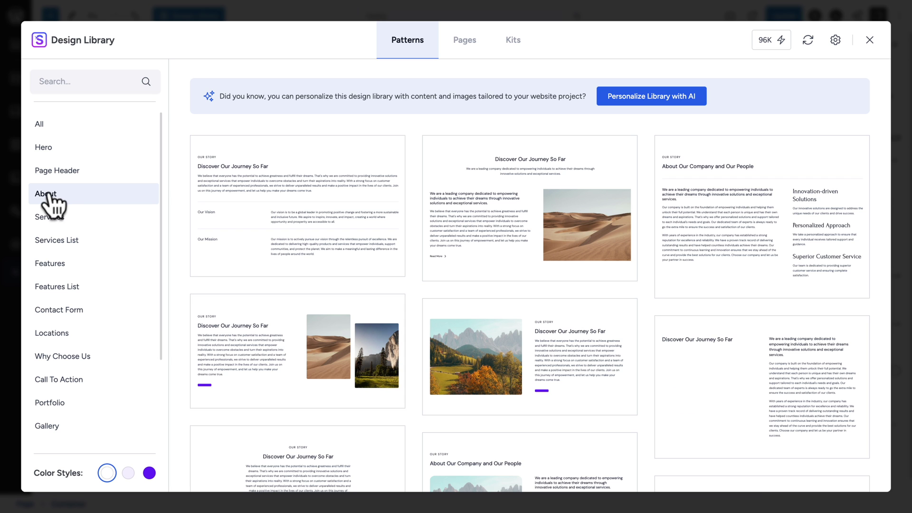
mouse_move(268, 324)
scroll(274, 339, "down", 3)
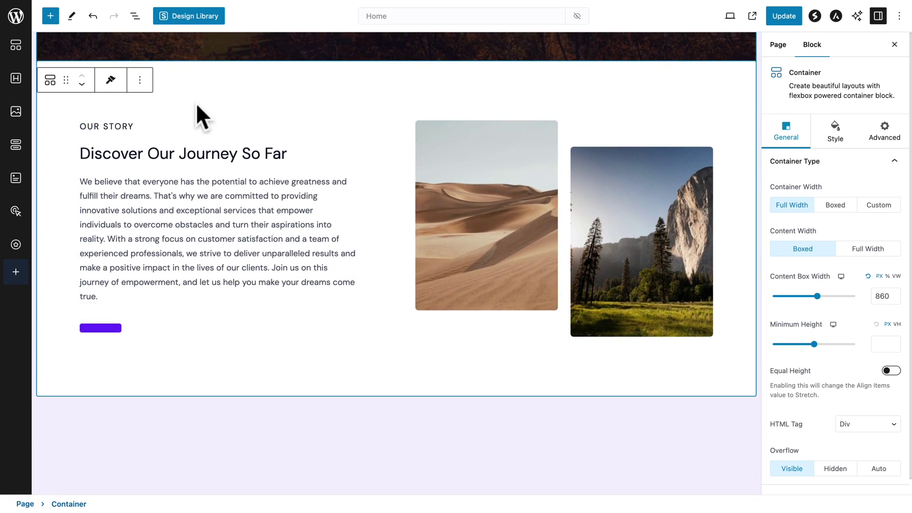
left_click(186, 18)
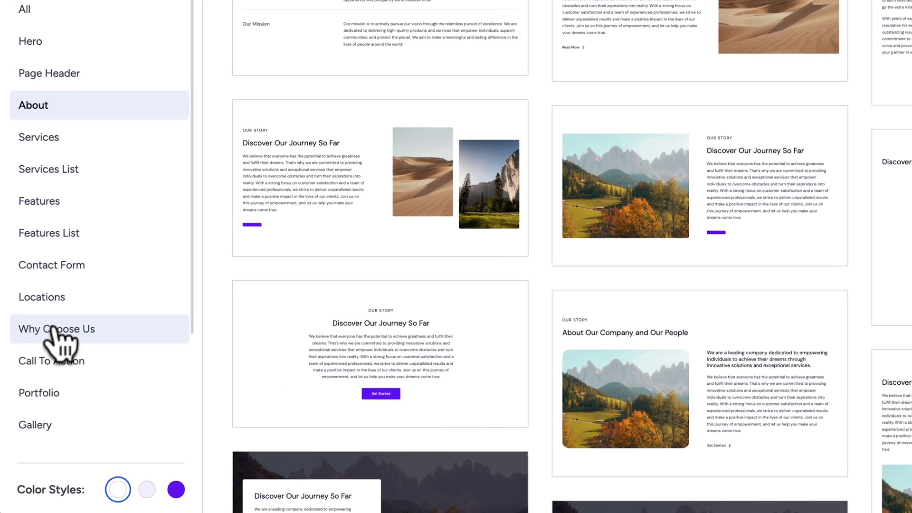
Step: Insert the purple Trusted Excellence Why Choose Us pattern with the mountain photo below the about section
left_click(53, 353)
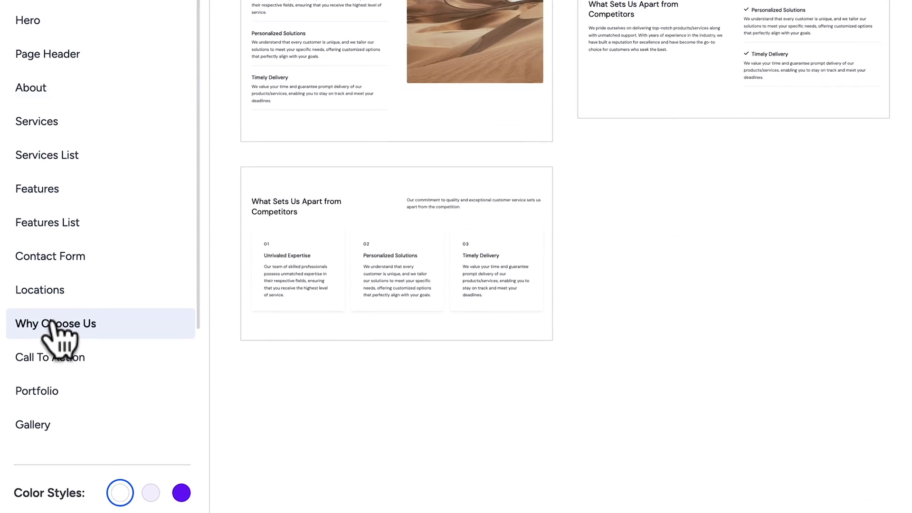
mouse_move(890, 136)
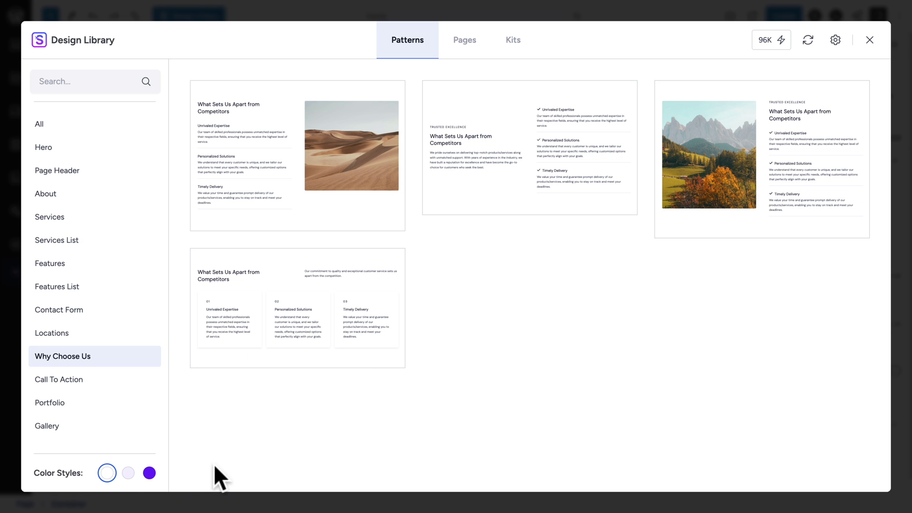
left_click(149, 473)
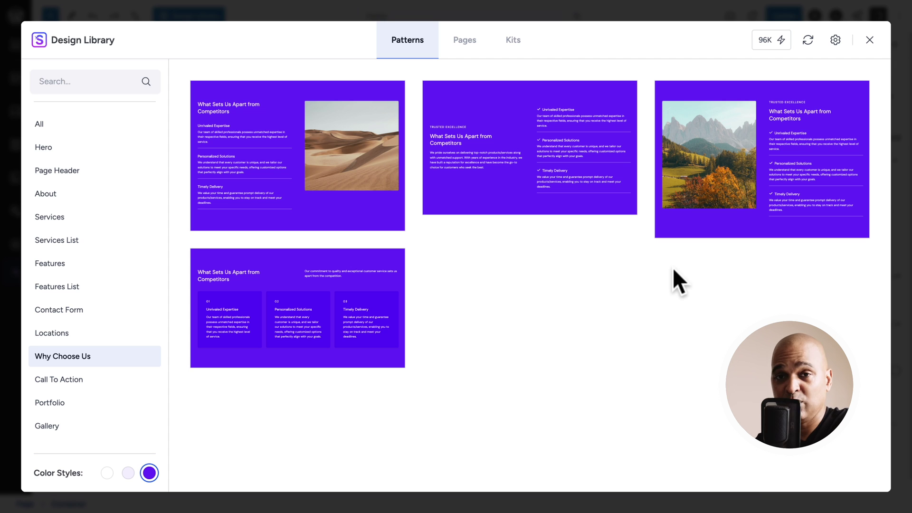
mouse_move(735, 223)
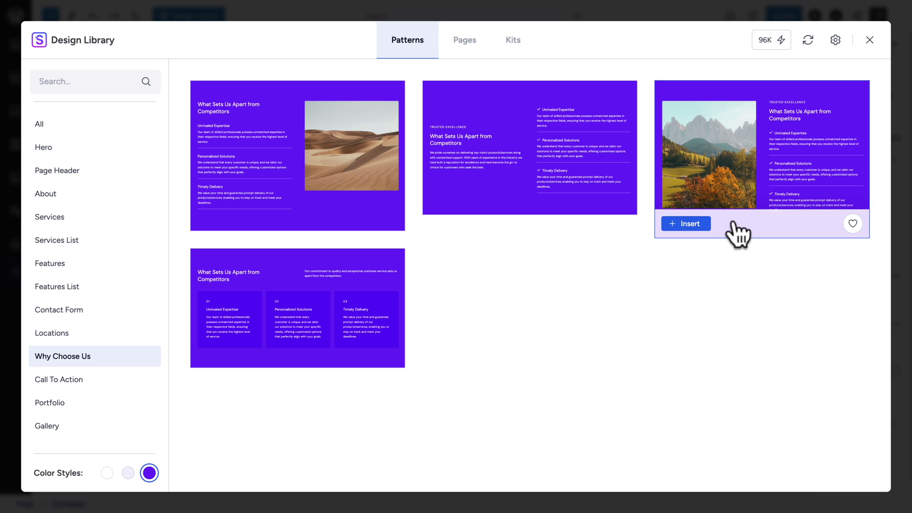
left_click(679, 225)
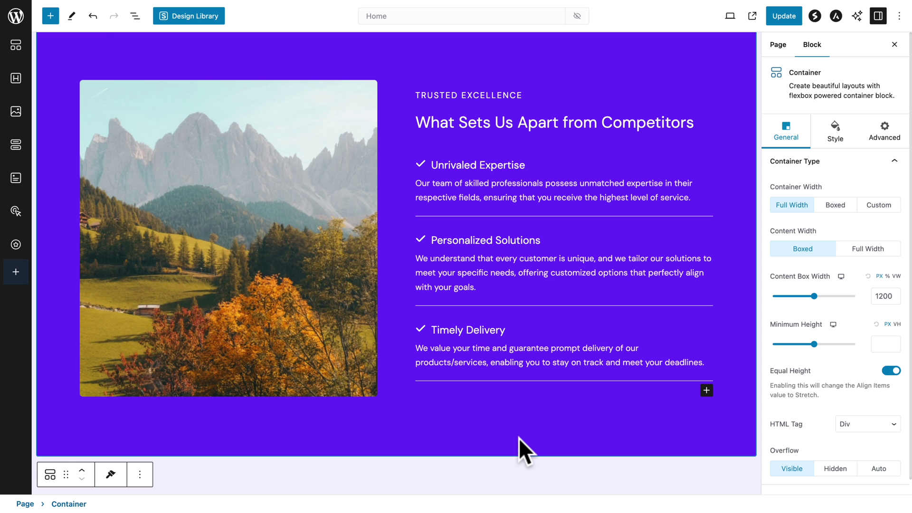
scroll(519, 438, "up", 15)
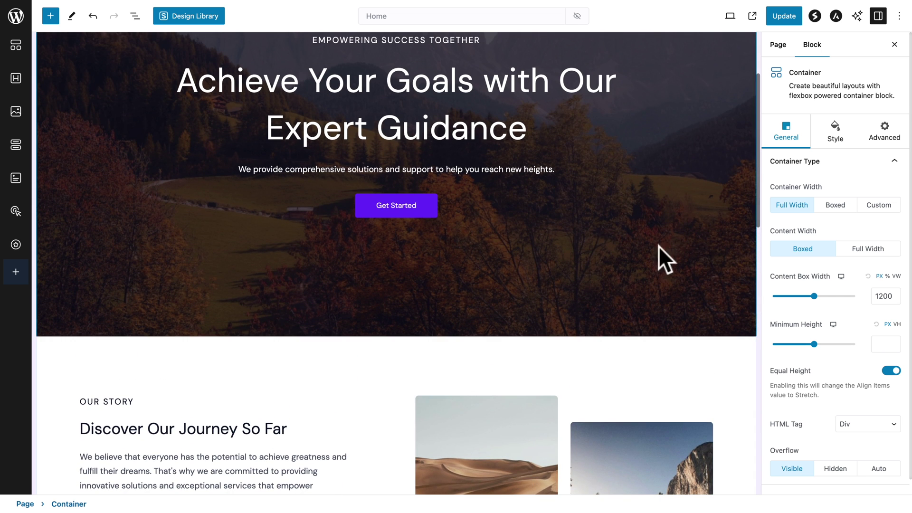
Step: Save the page and scroll the front end to review the new 'What Sets Us Apart' section
left_click(791, 10)
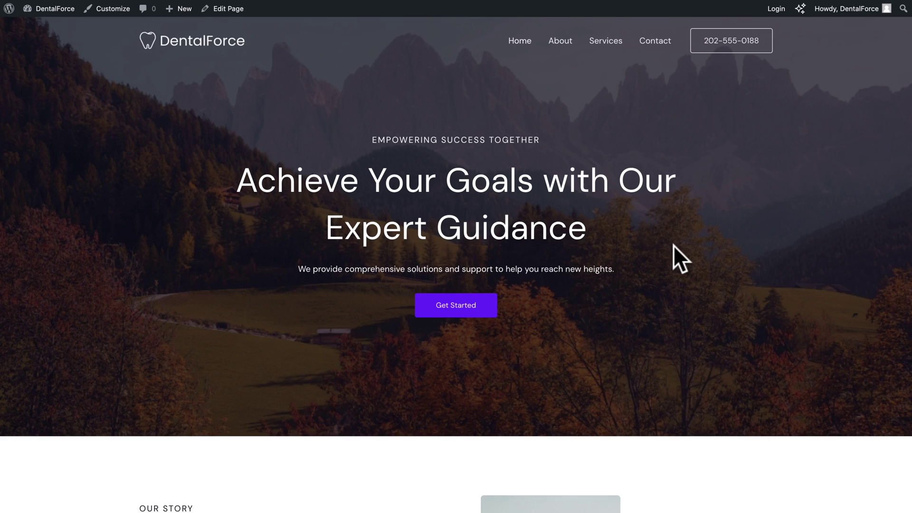
scroll(674, 247, "down", 5)
scroll(673, 246, "down", 2)
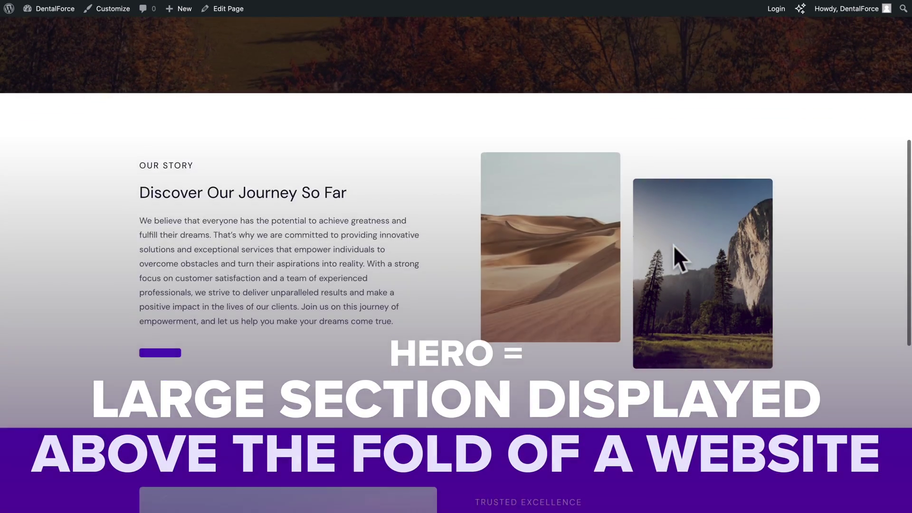
scroll(584, 313, "down", 3)
scroll(584, 309, "down", 4)
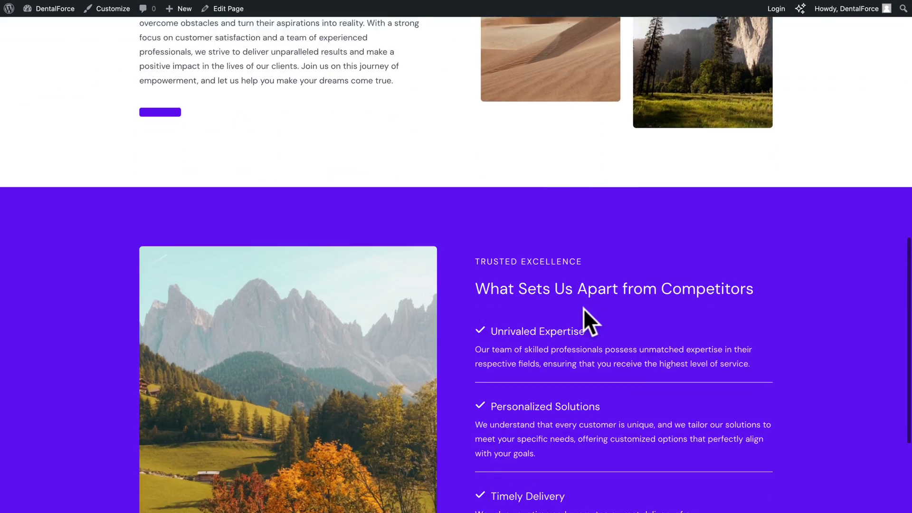
scroll(527, 328, "down", 1)
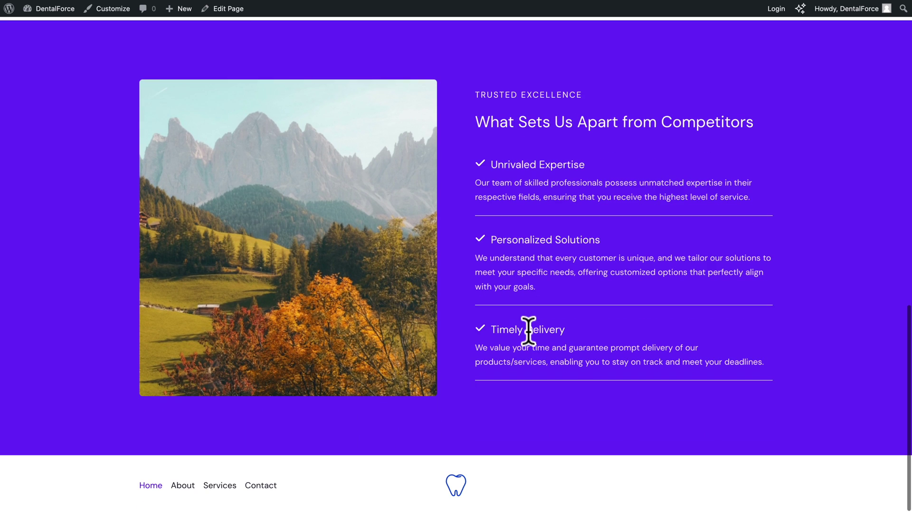
scroll(529, 330, "up", 3)
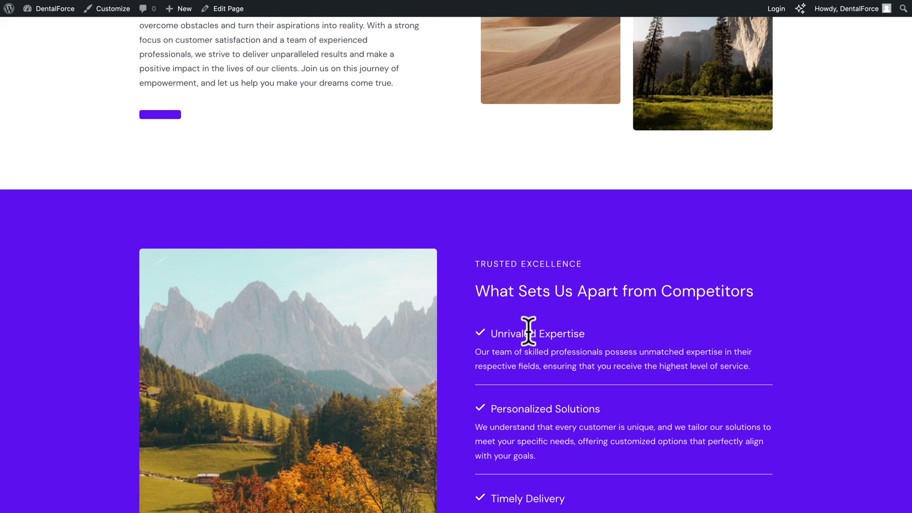
scroll(529, 331, "up", 10)
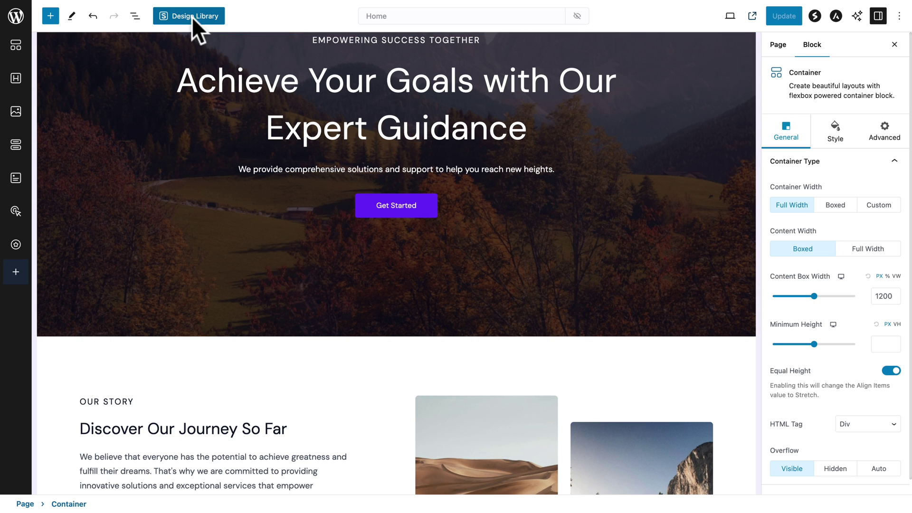
Step: Reopen the Design Library in the Home page editor
left_click(192, 18)
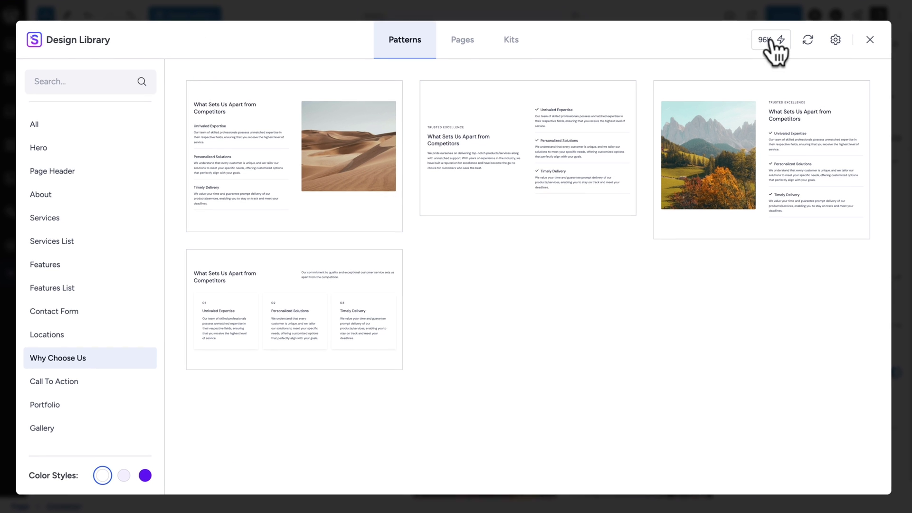
Step: Open the library's AI personalization settings and view the Hero and Home re-personalize prompts
left_click(836, 39)
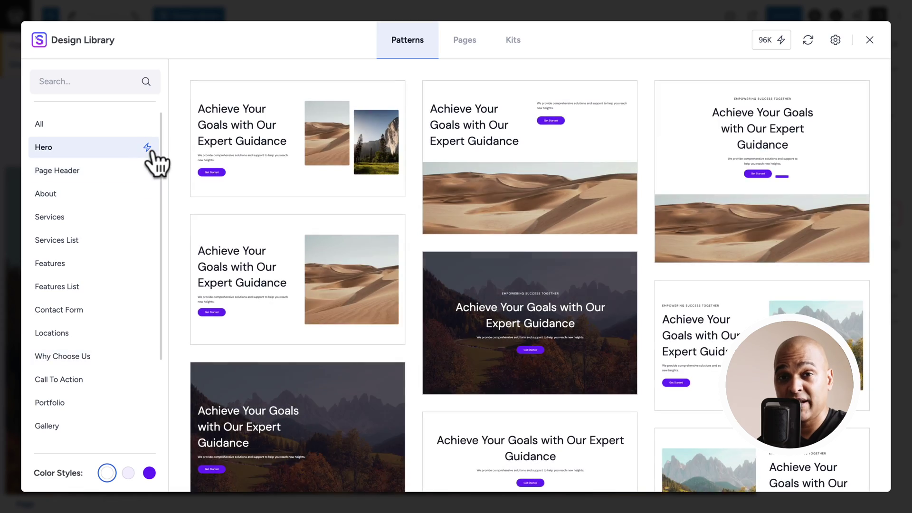
left_click(150, 147)
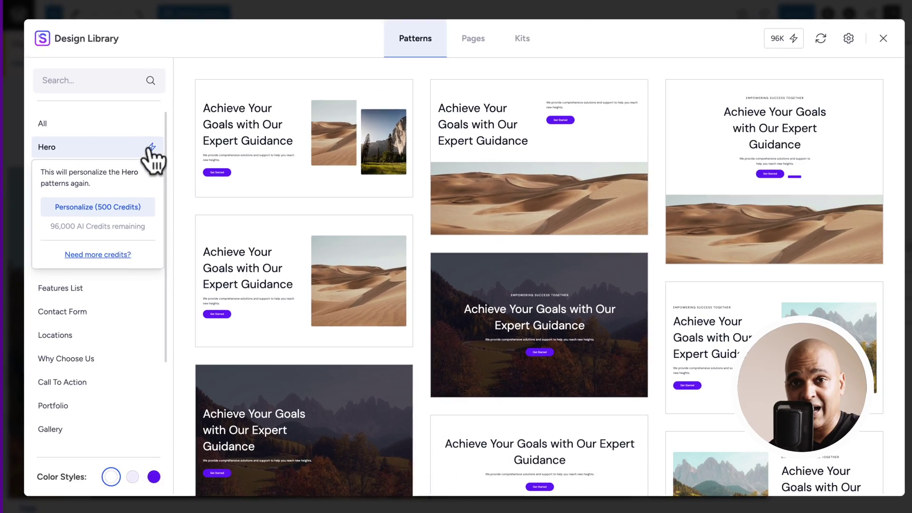
left_click(310, 140)
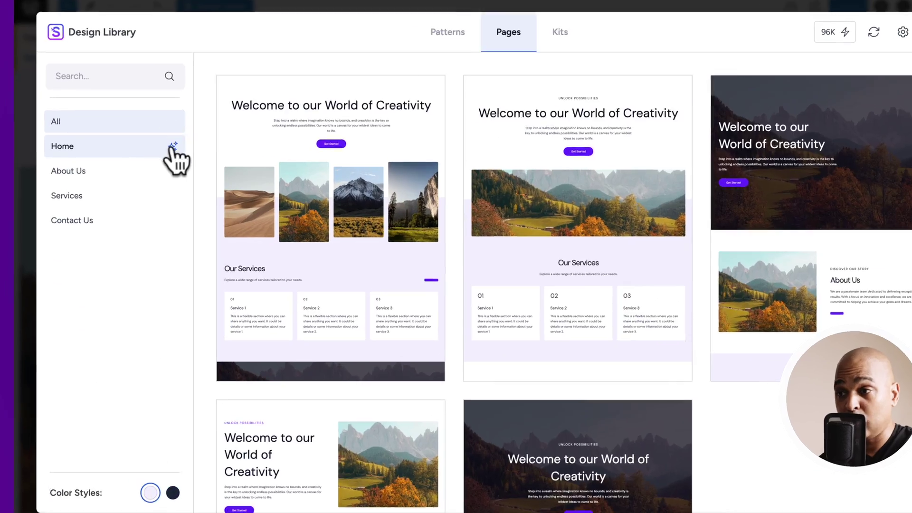
left_click(172, 146)
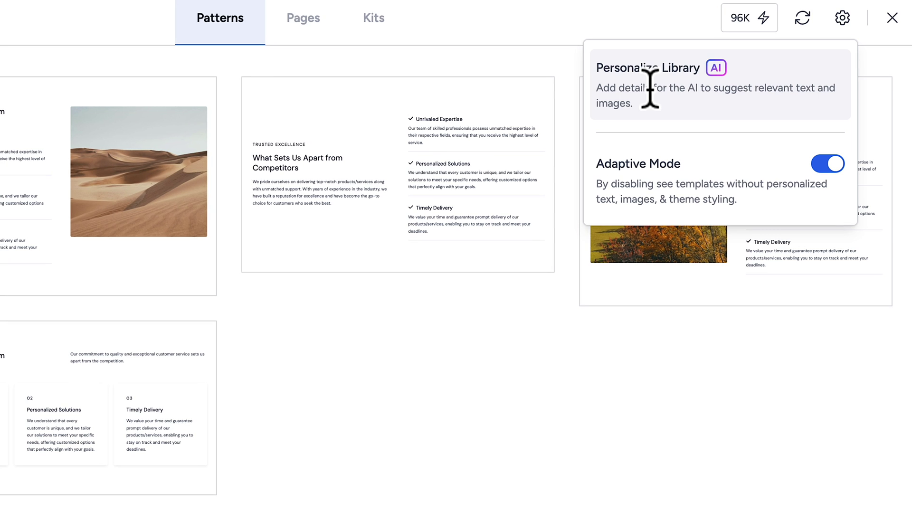
Step: Begin personalizing the library with website name DentalForce and business type Dental care
left_click(649, 89)
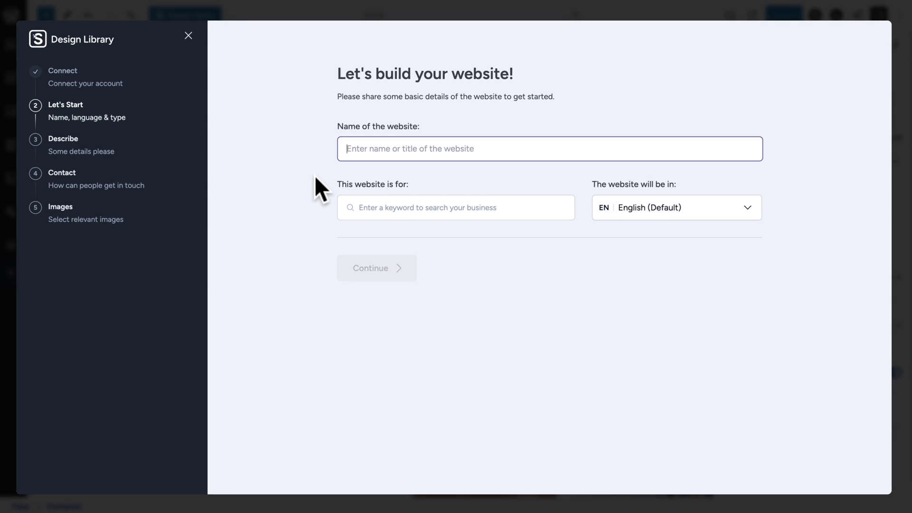
type("Denta")
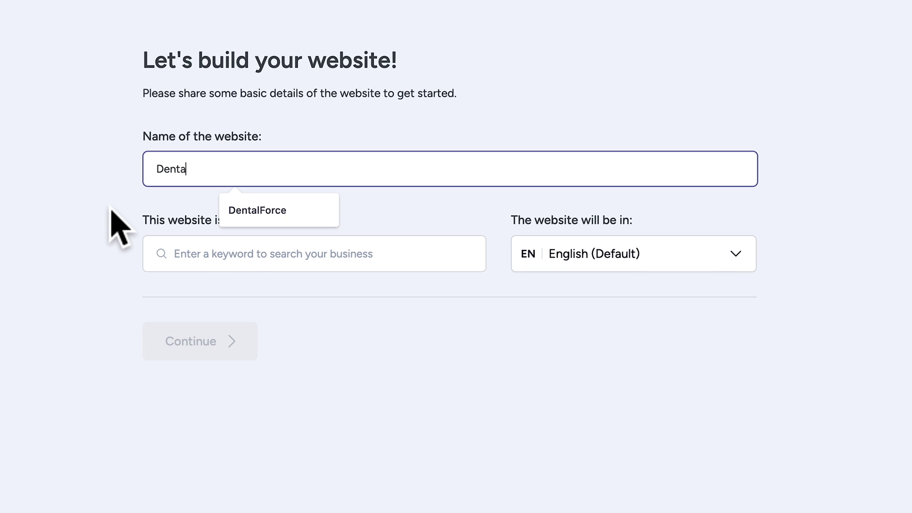
type("lForce")
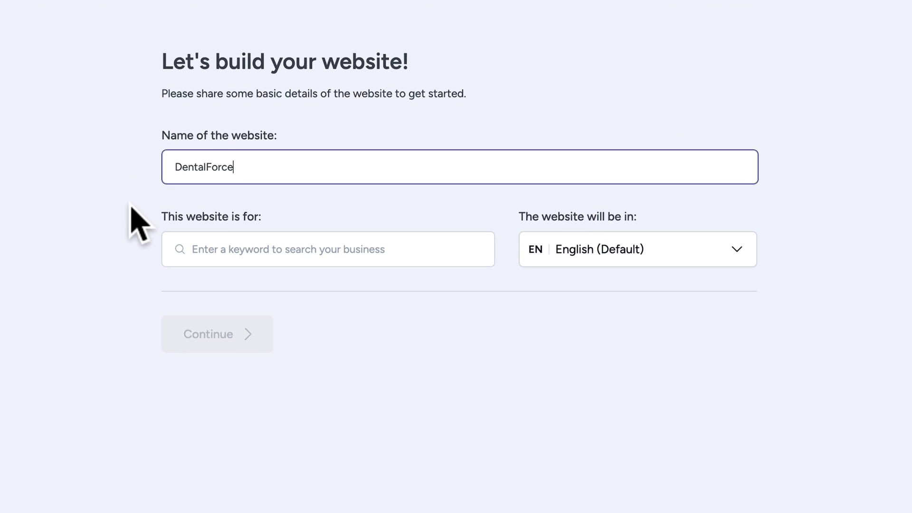
left_click(312, 223)
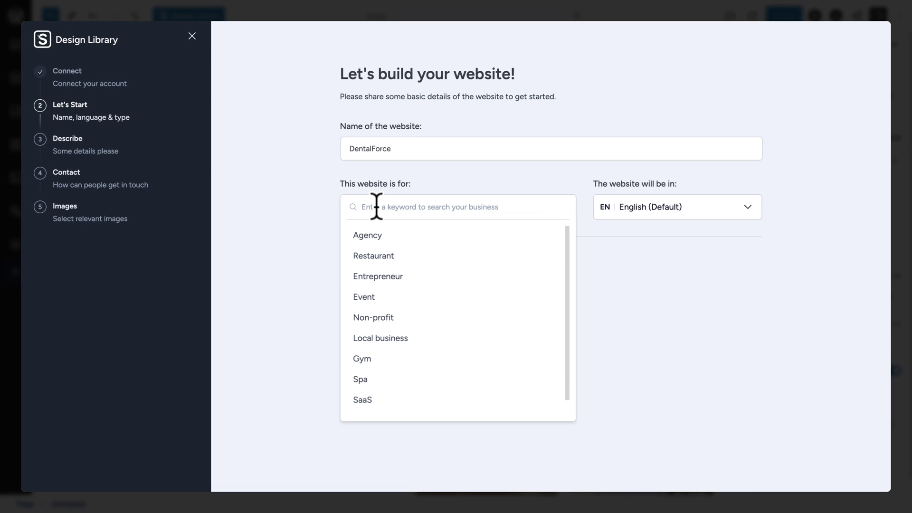
type("dent")
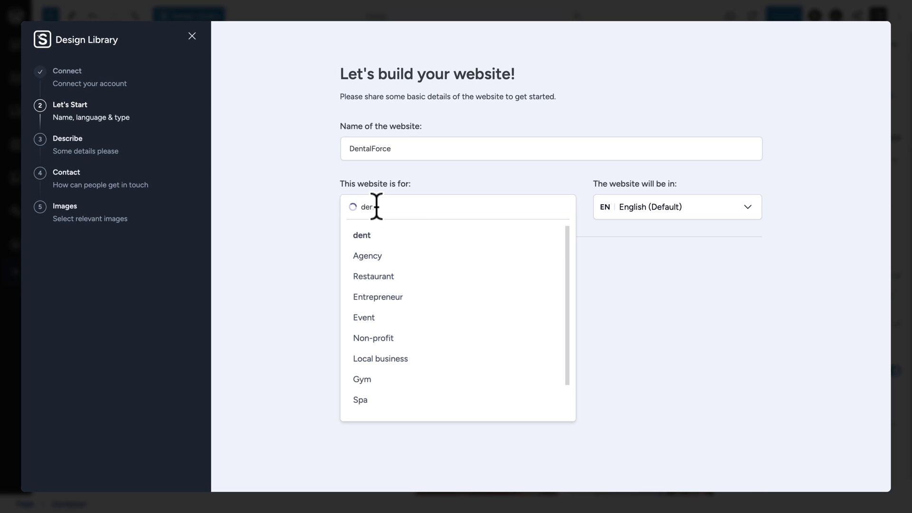
left_click(383, 273)
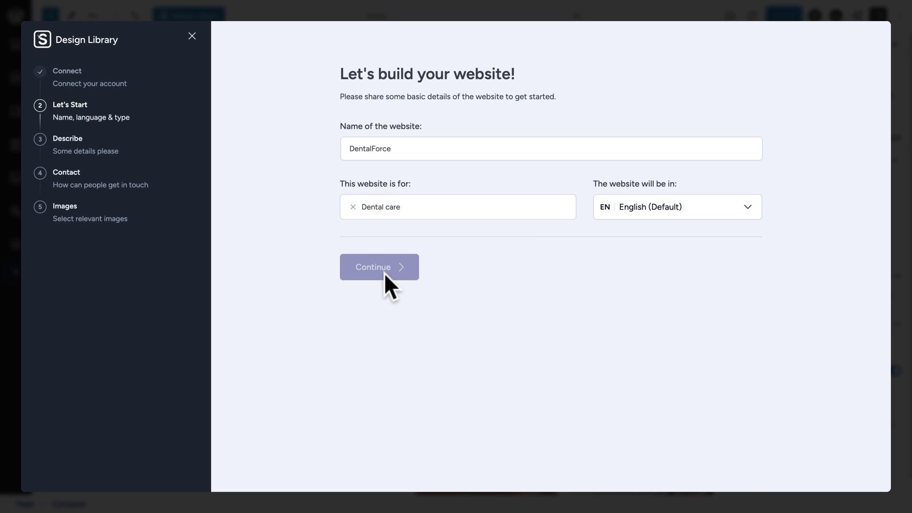
left_click(379, 276)
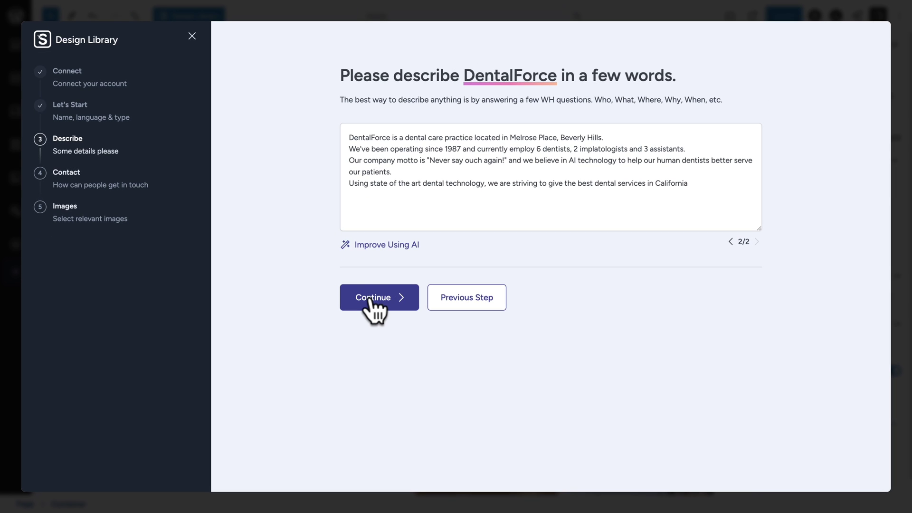
Step: Accept the DentalForce description and contact details without adding any social media profiles
left_click(370, 298)
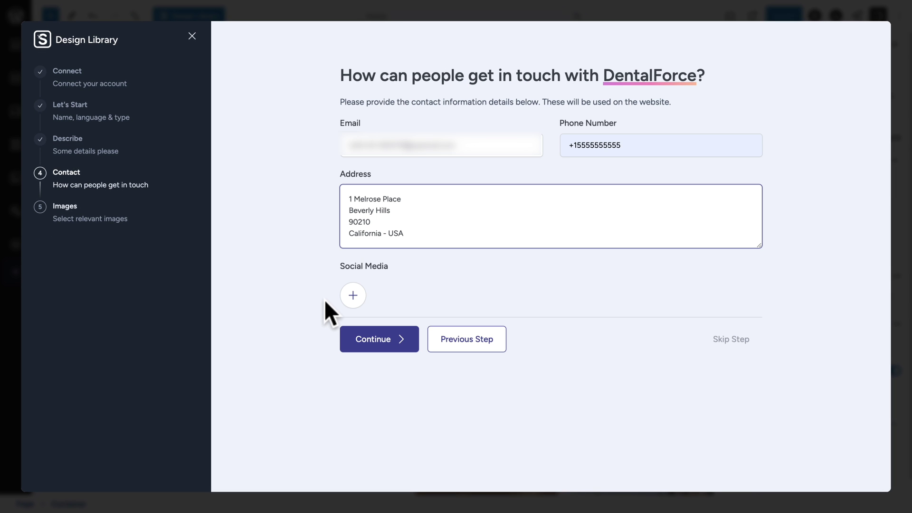
left_click(352, 296)
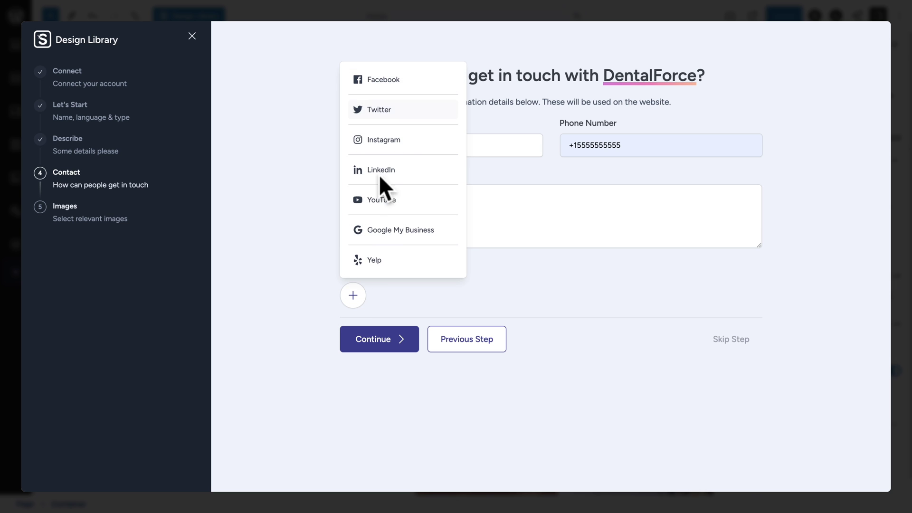
left_click(300, 286)
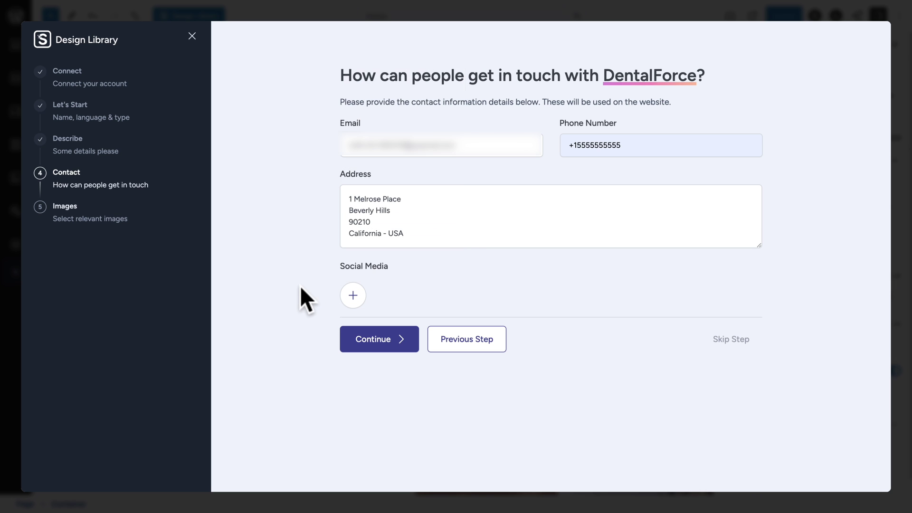
left_click(375, 340)
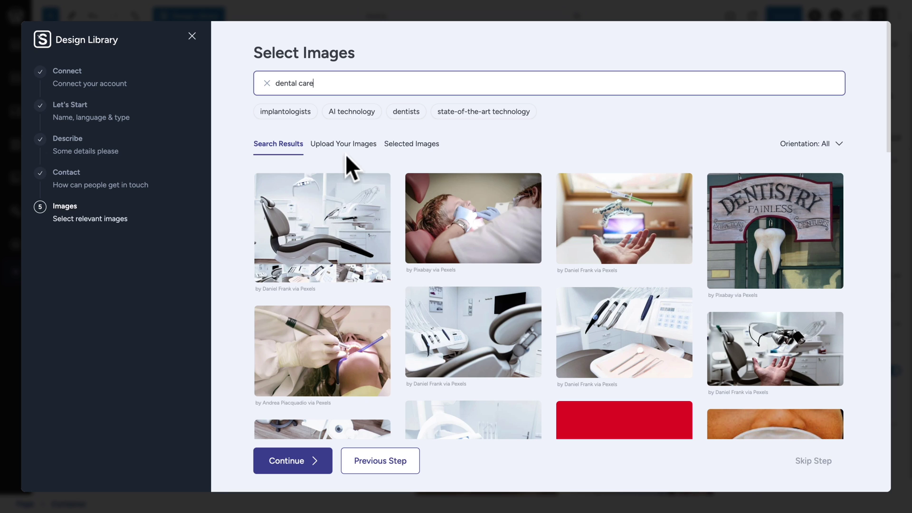
Step: Glance at the upload option, then select the first six dental care stock photos, starting with the dental chair
left_click(343, 145)
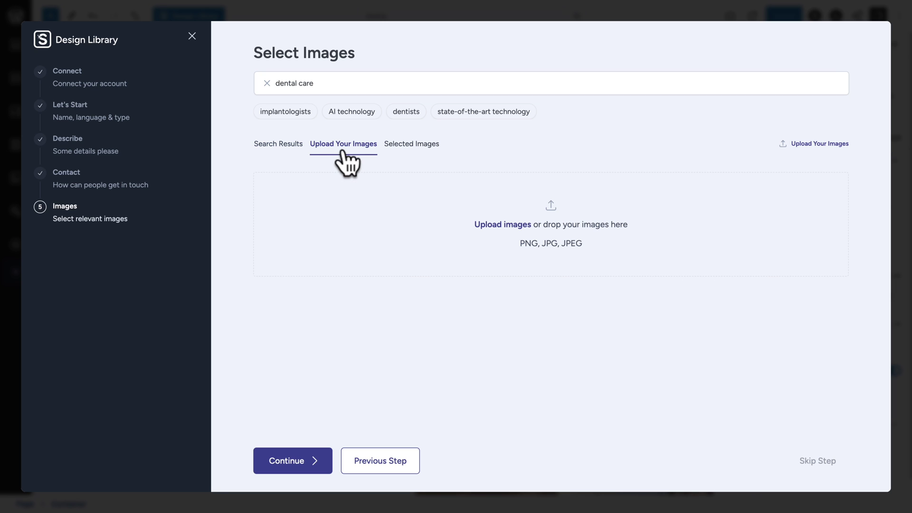
left_click(280, 148)
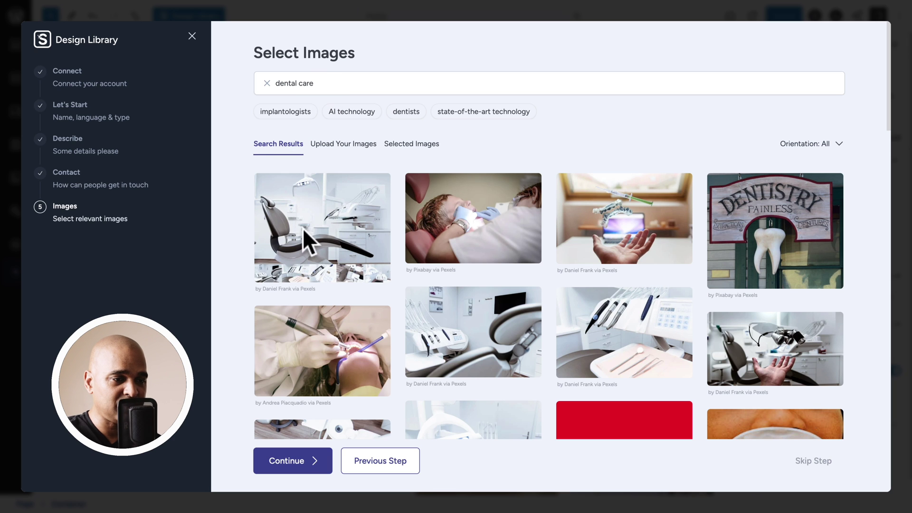
left_click(308, 243)
left_click(458, 335)
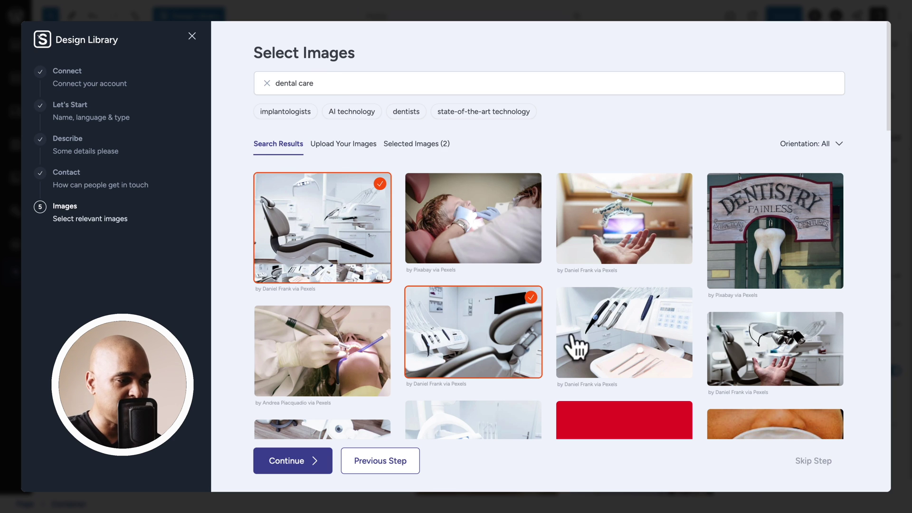
left_click(594, 352)
left_click(618, 218)
left_click(475, 219)
left_click(339, 352)
Step: Select further dental photos, including the dental team photo, and continue to the confirmation summary
scroll(340, 351, "down", 10)
scroll(340, 352, "down", 10)
left_click(763, 199)
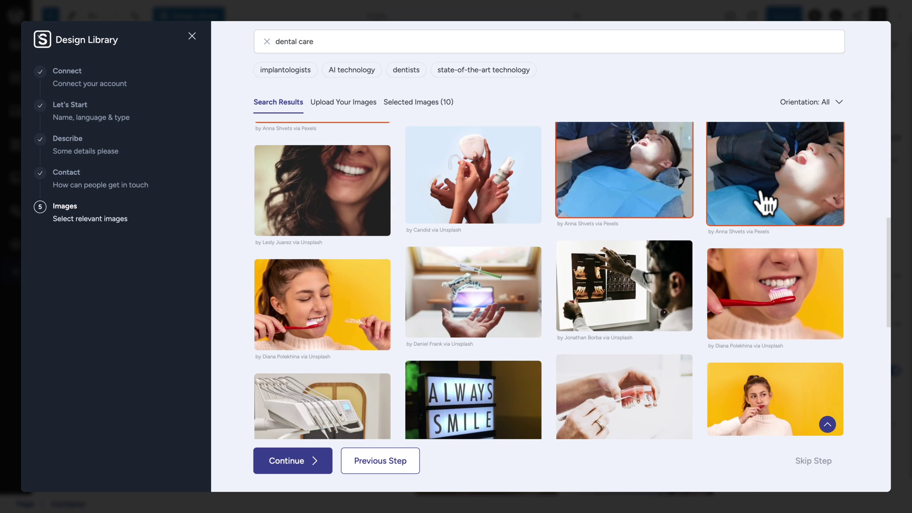
left_click(617, 266)
left_click(478, 305)
scroll(478, 306, "down", 5)
left_click(470, 247)
left_click(767, 371)
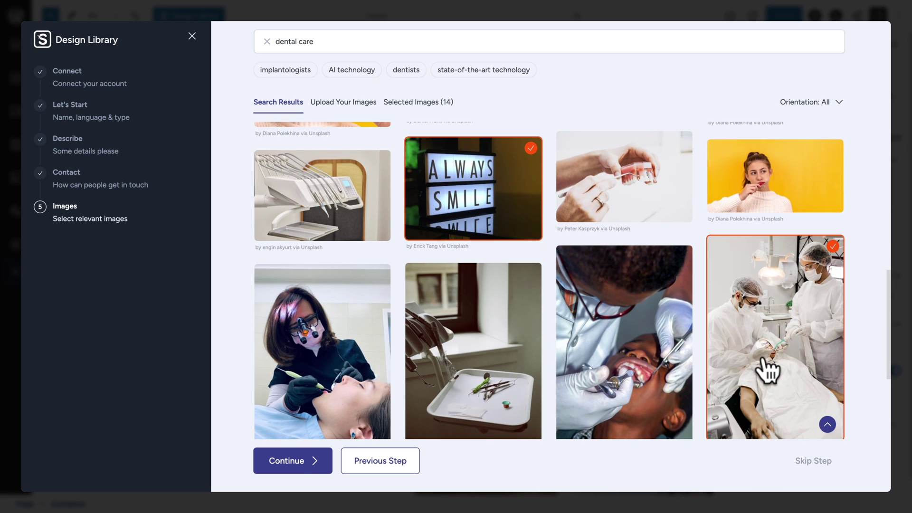
left_click(299, 460)
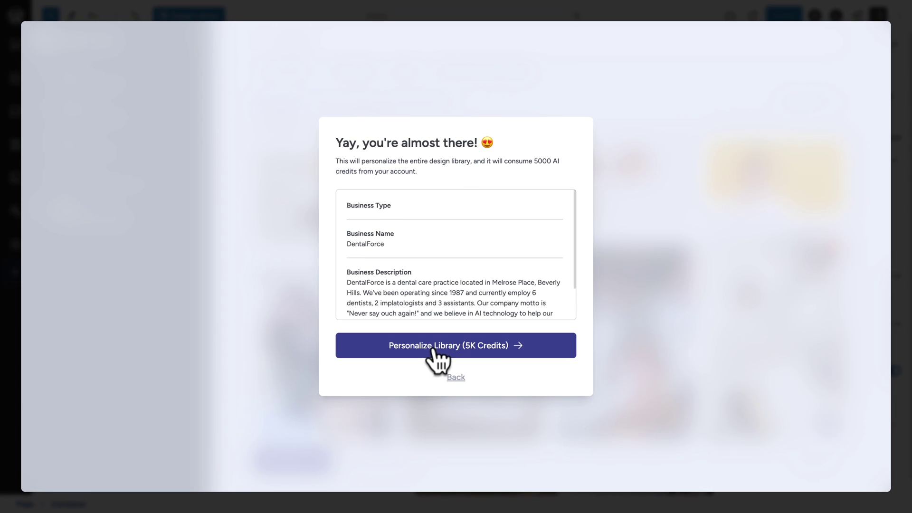
Step: Approve the 5K-credit Personalize Library charge to regenerate patterns with DentalForce content
left_click(434, 348)
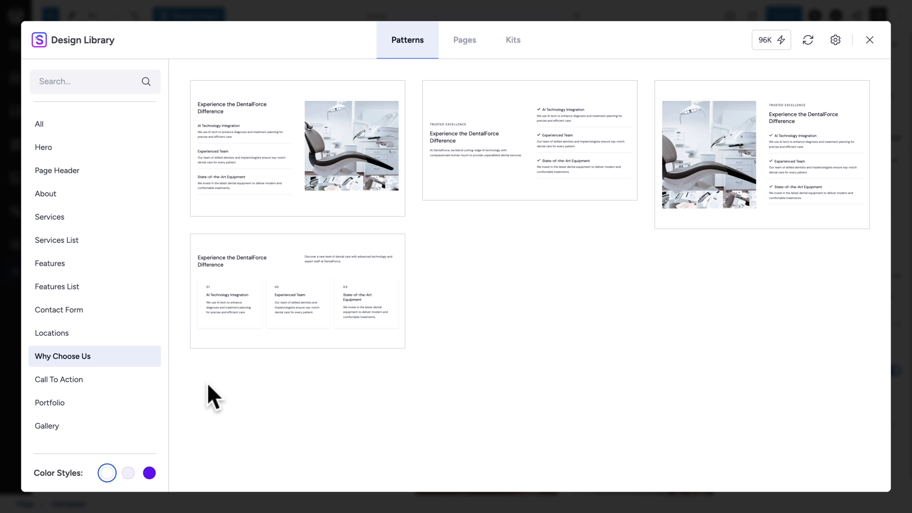
Step: Browse all personalized patterns and check the remaining AI credit balance
left_click(49, 127)
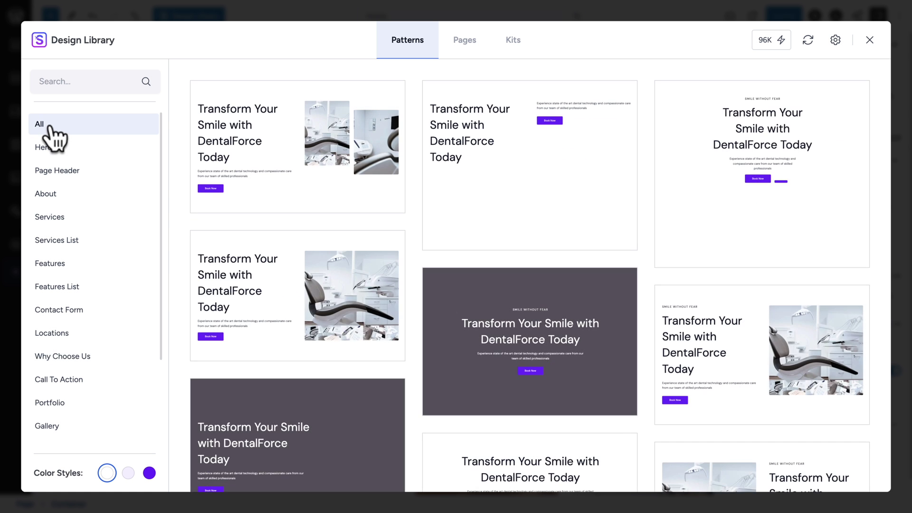
left_click(771, 40)
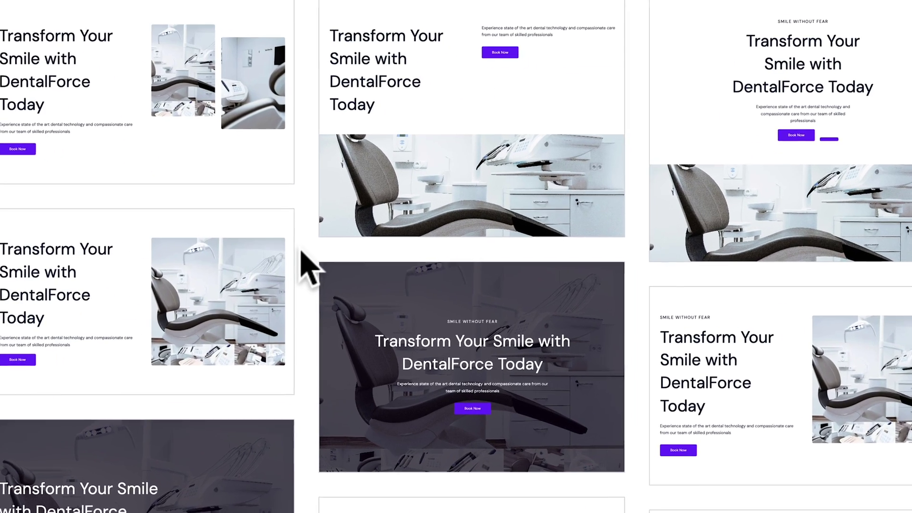
mouse_move(447, 230)
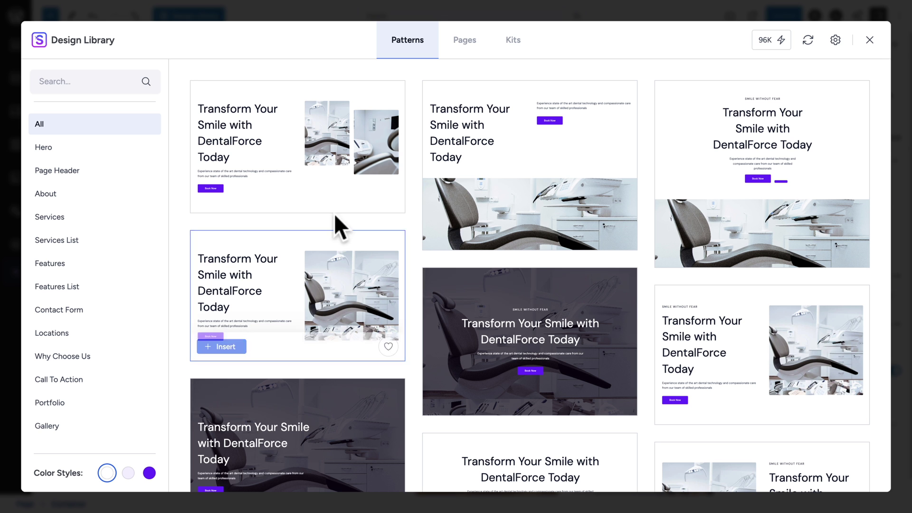
mouse_move(242, 202)
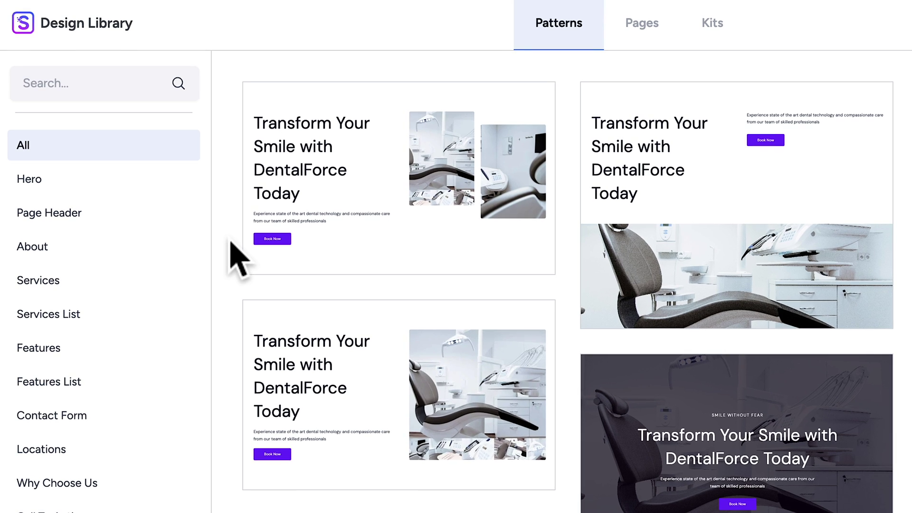
scroll(483, 365, "down", 10)
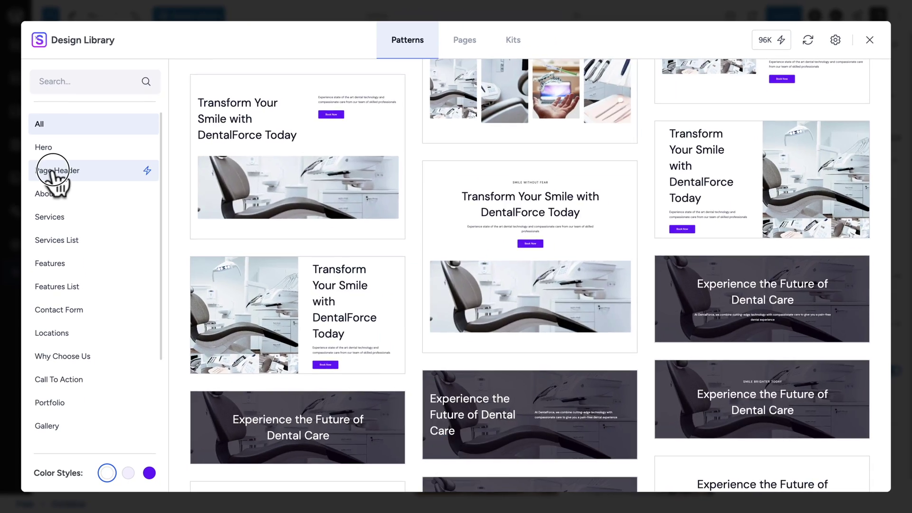
Step: View the DentalForce 'Experience the Future of Dental Care' page-header patterns, then close the library
left_click(54, 185)
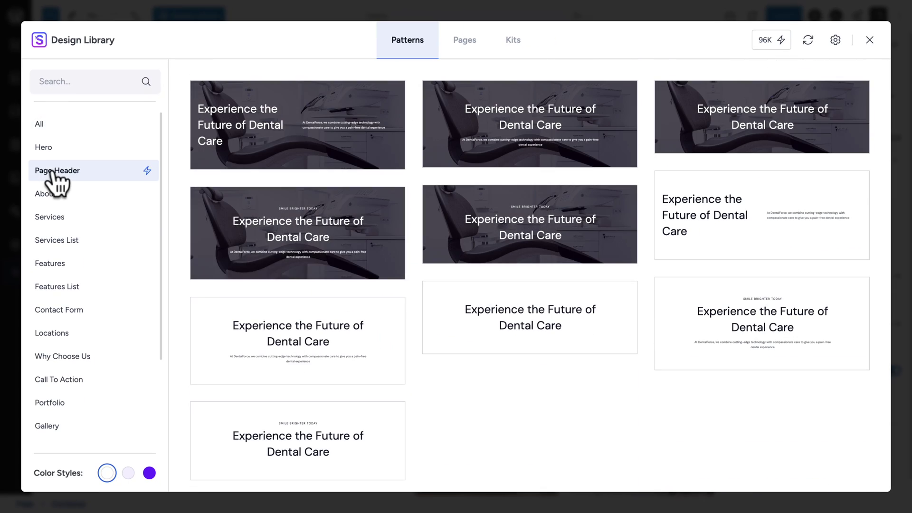
mouse_move(215, 106)
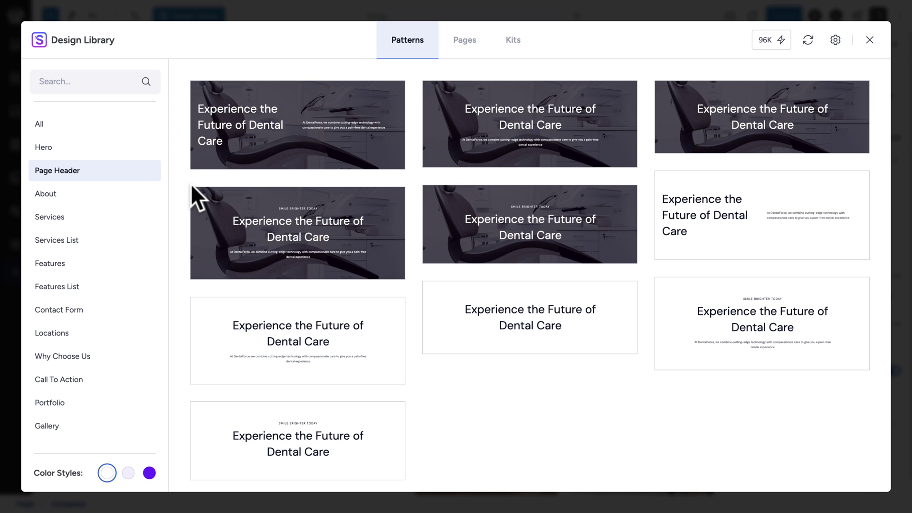
left_click(870, 39)
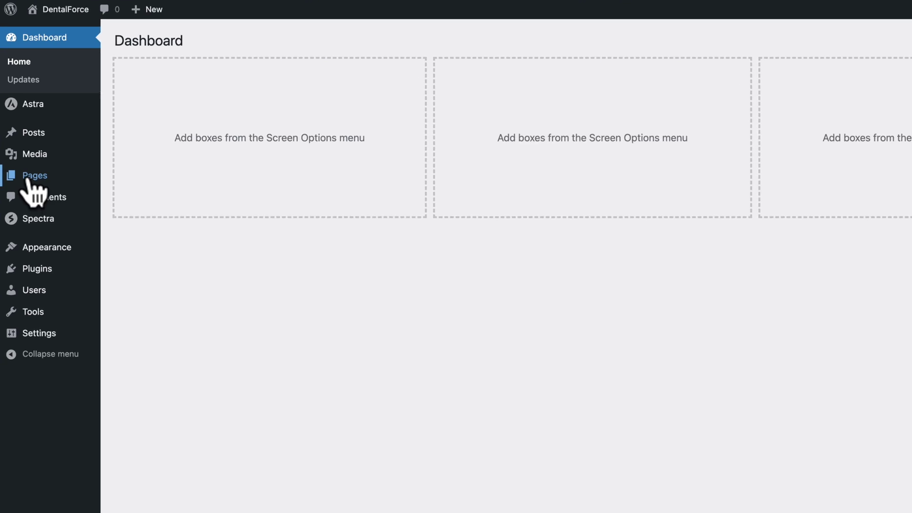
Step: Create a new page and open its Design Library filtered to Hero patterns
mouse_move(76, 214)
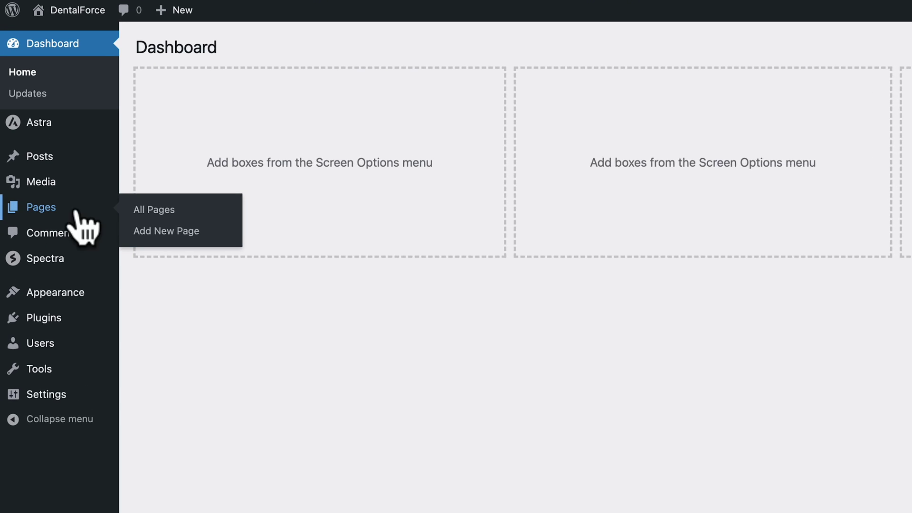
left_click(157, 237)
left_click(186, 18)
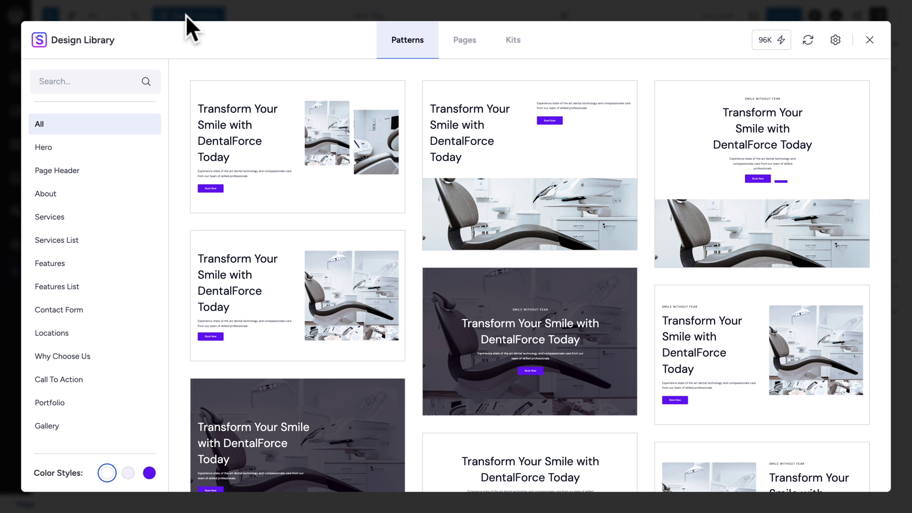
left_click(67, 148)
Step: Insert the dark DentalForce hero pattern, then the About pattern with two photos
mouse_move(464, 301)
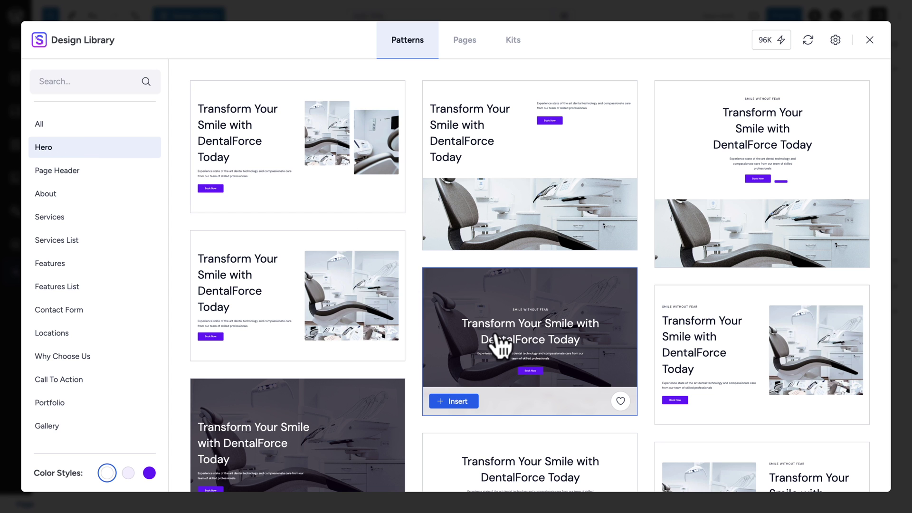
left_click(452, 402)
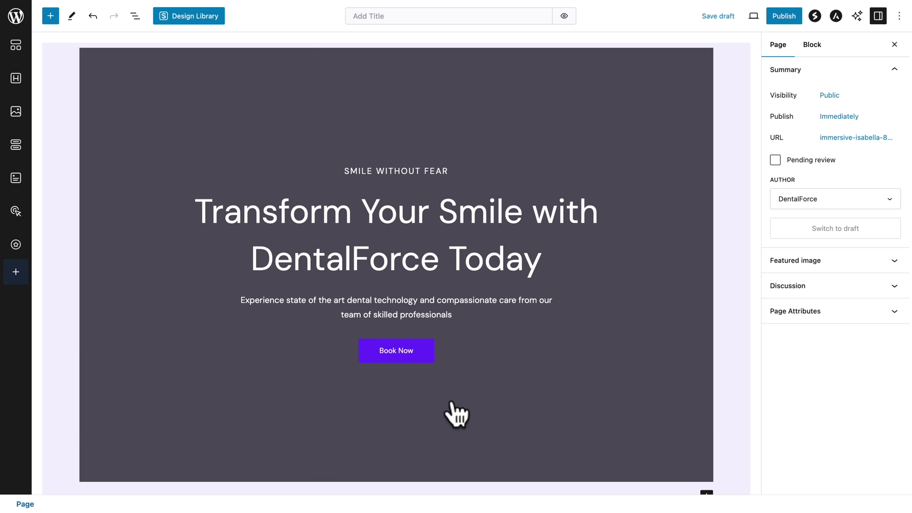
left_click(192, 18)
left_click(46, 195)
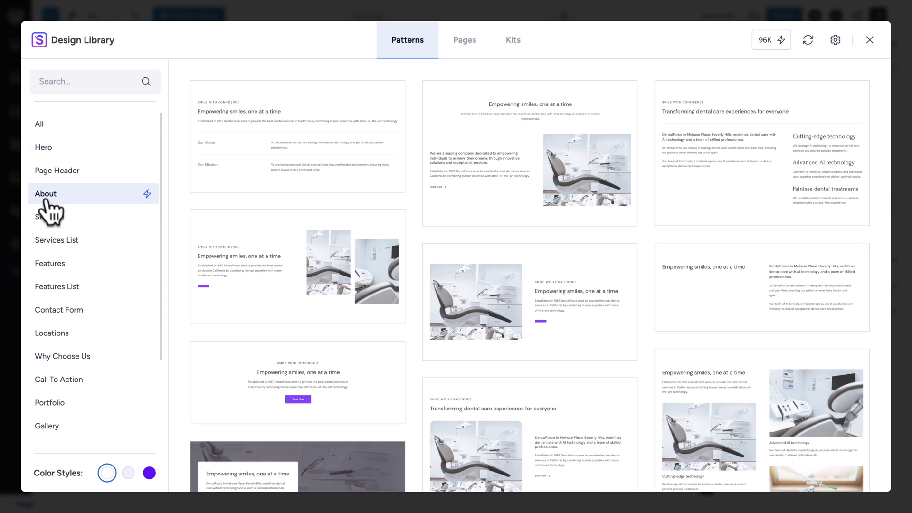
mouse_move(259, 259)
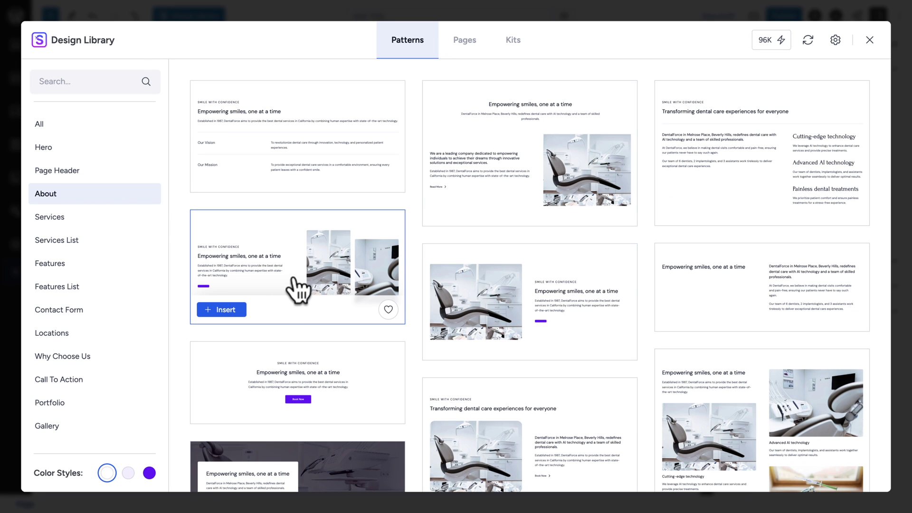
left_click(219, 310)
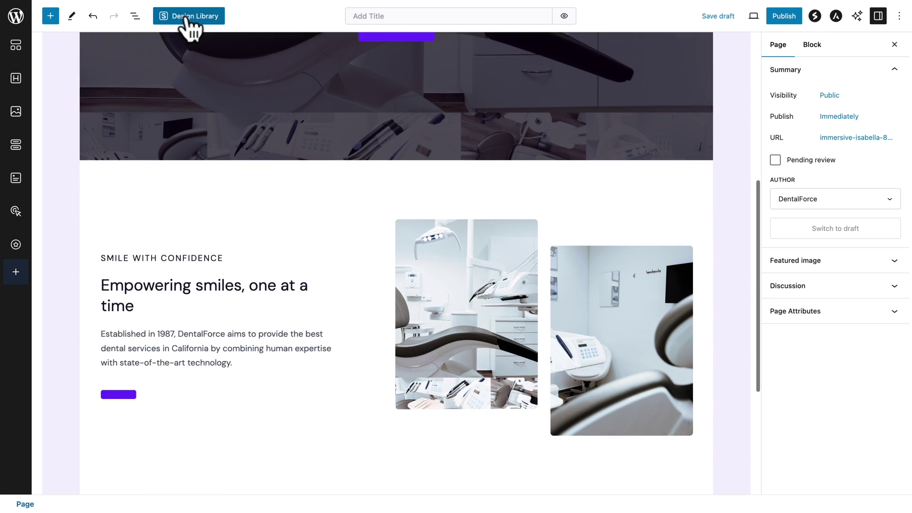
Step: Add the photo-left Why Choose Us pattern in the purple colour style
left_click(187, 15)
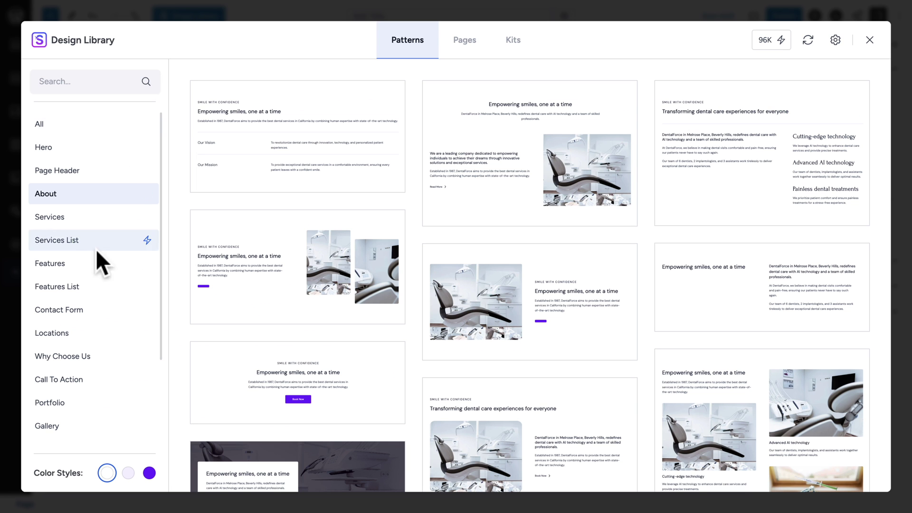
left_click(56, 360)
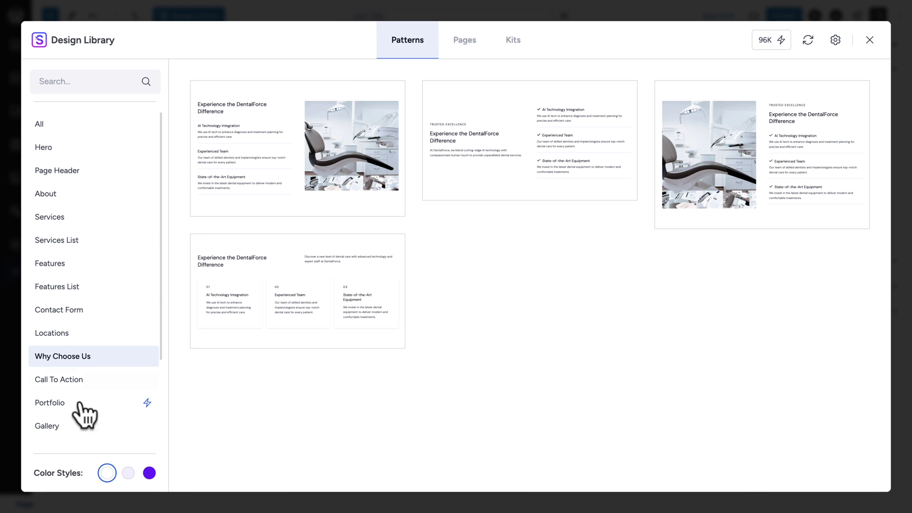
left_click(149, 474)
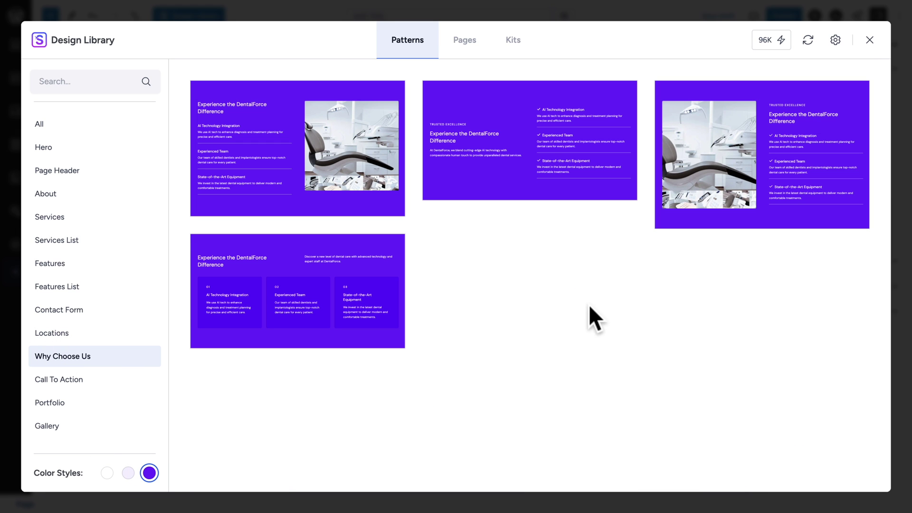
mouse_move(720, 193)
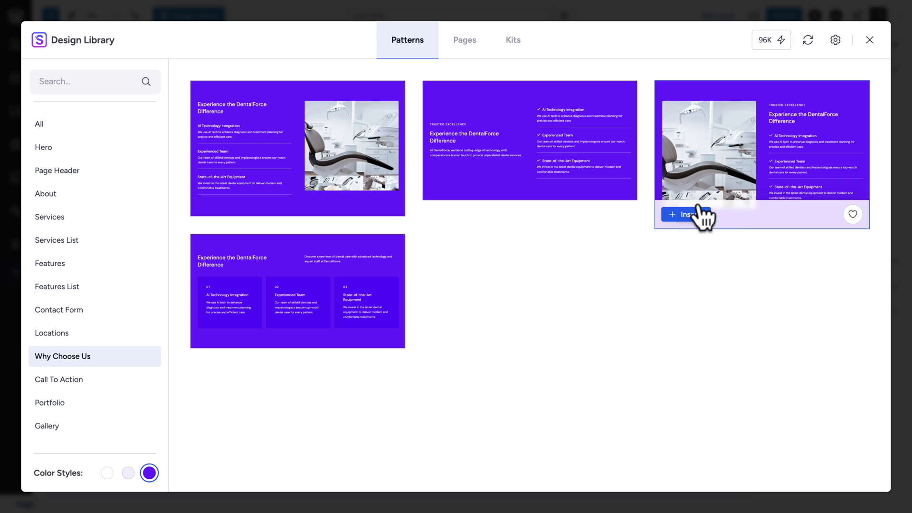
left_click(684, 217)
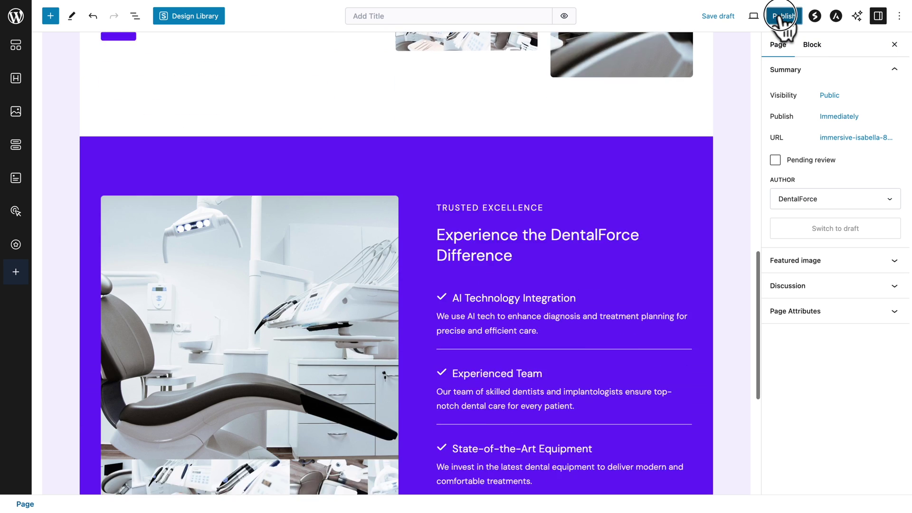
left_click(784, 15)
Step: Confirm publishing, then scroll through the live DentalForce page on the site
left_click(782, 18)
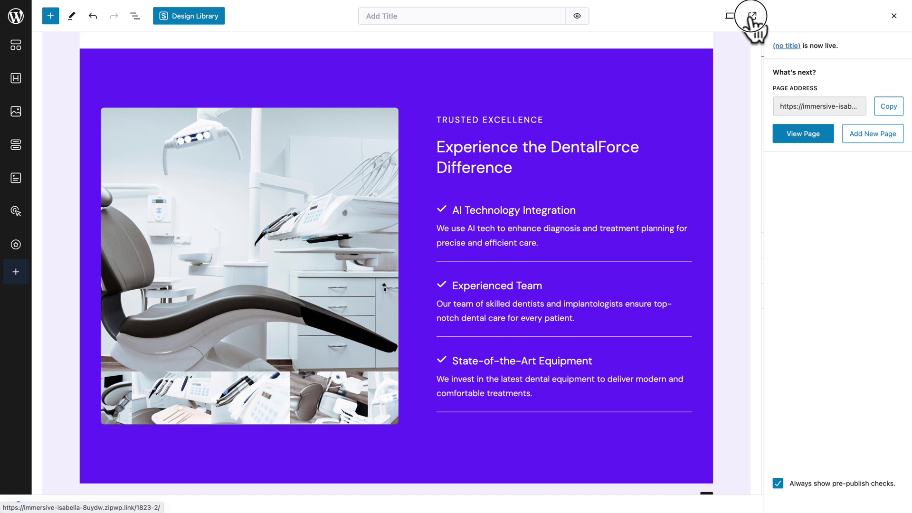
left_click(753, 28)
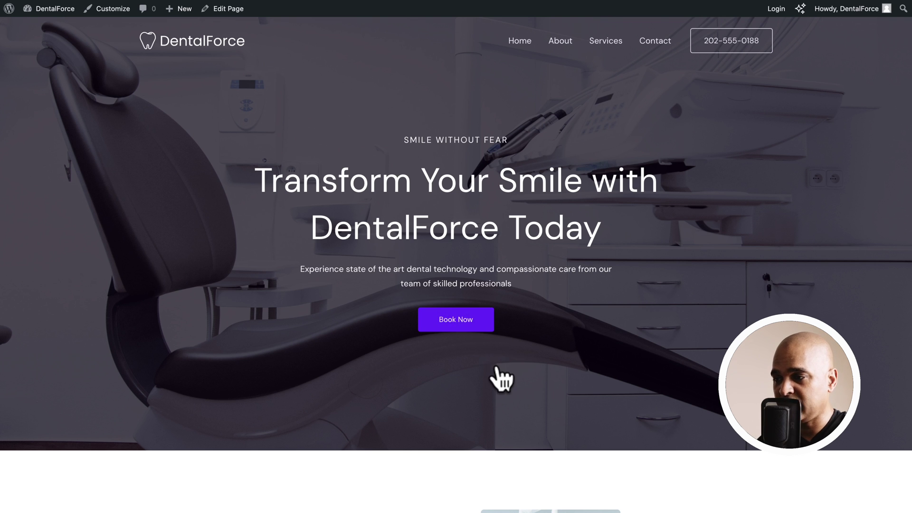
scroll(499, 378, "down", 8)
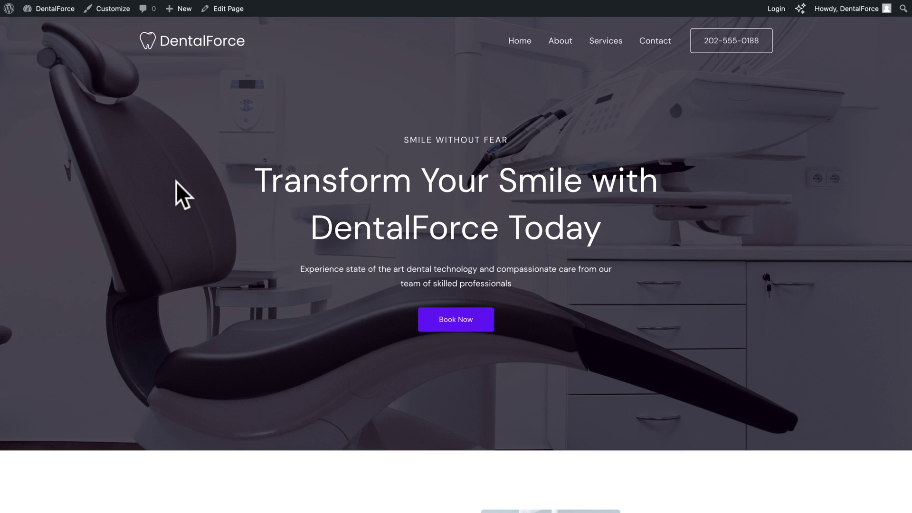
scroll(176, 182, "down", 8)
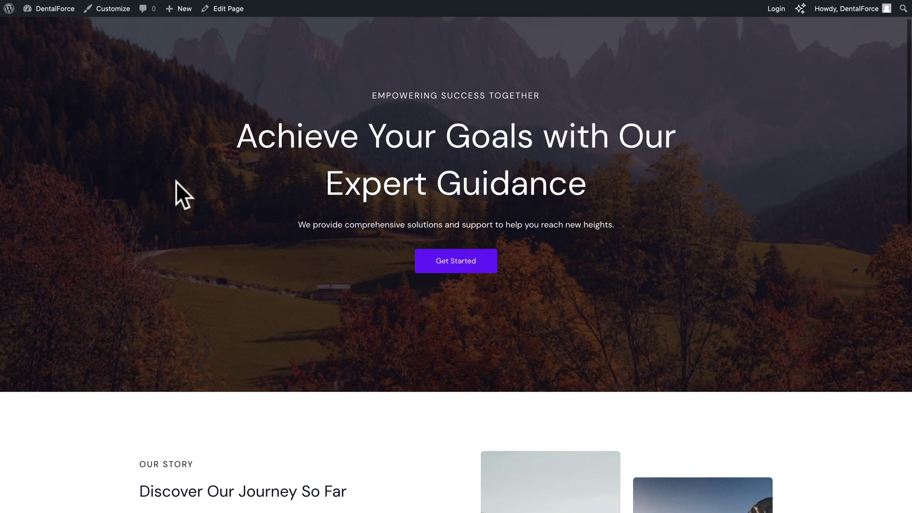
scroll(176, 182, "up", 1)
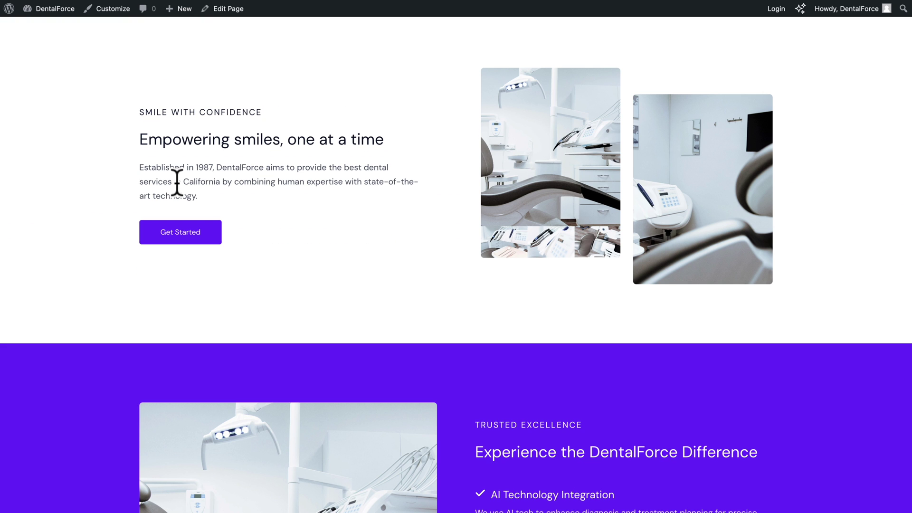
scroll(177, 182, "down", 5)
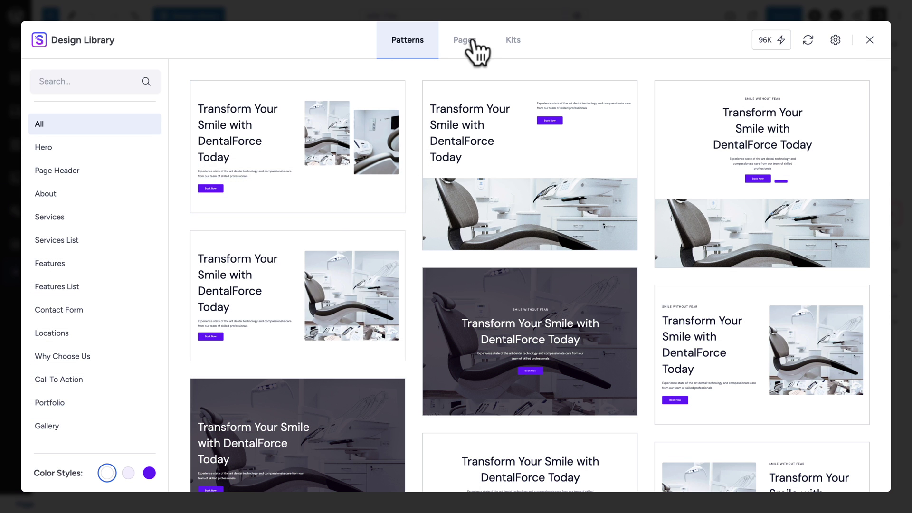
Step: Show the Design Library's full-page Pages templates and check the Home personalization cost
left_click(465, 42)
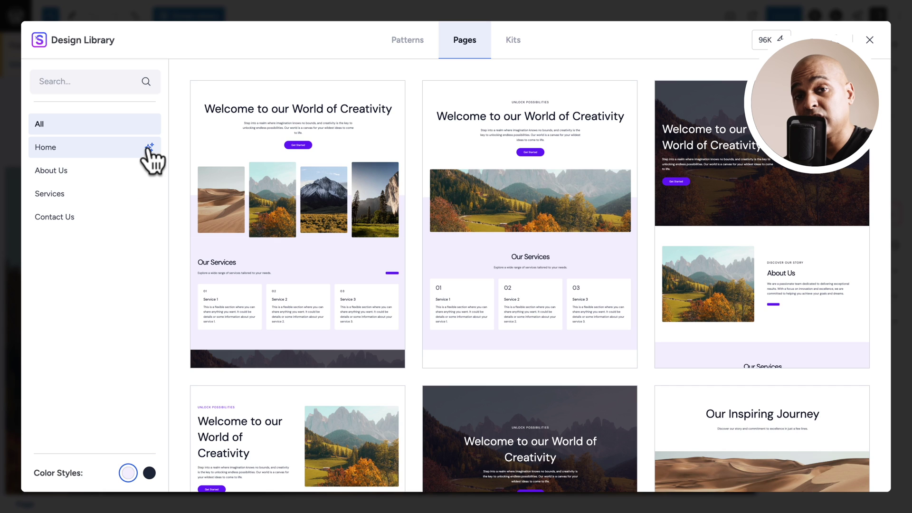
left_click(149, 149)
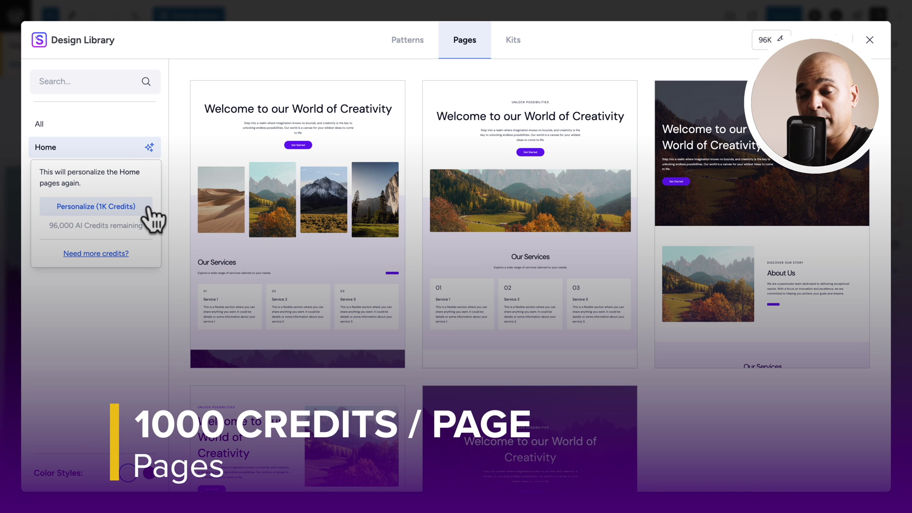
Step: Close the Personalize (1K Credits) prompt, check the 96K credit balance and open credit pricing
left_click(146, 287)
mouse_move(267, 209)
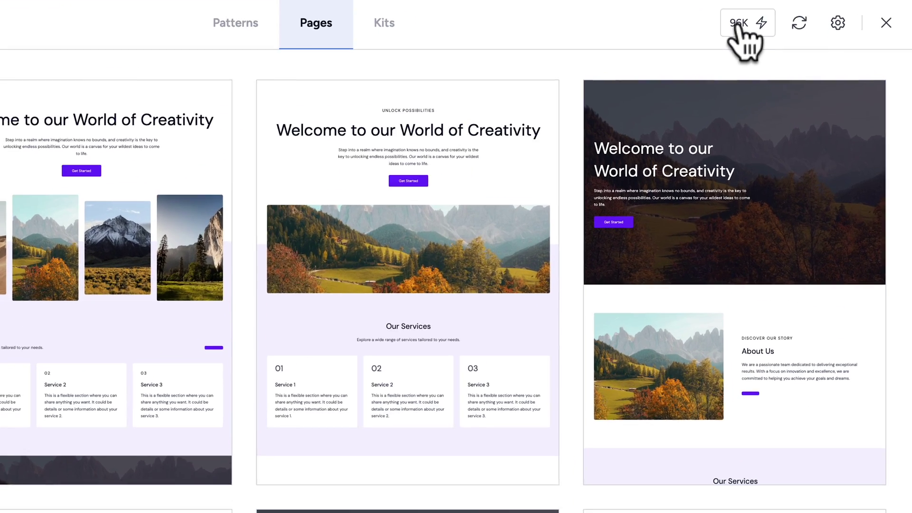
mouse_move(772, 42)
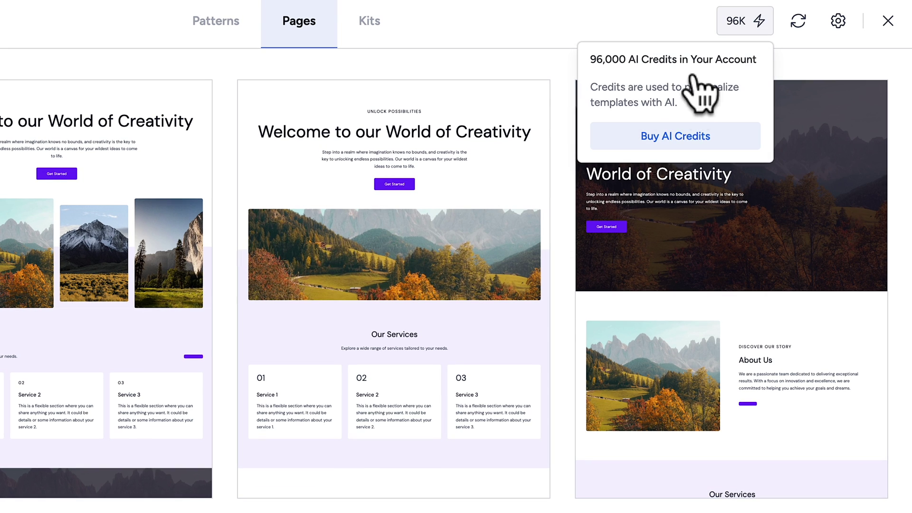
left_click(659, 140)
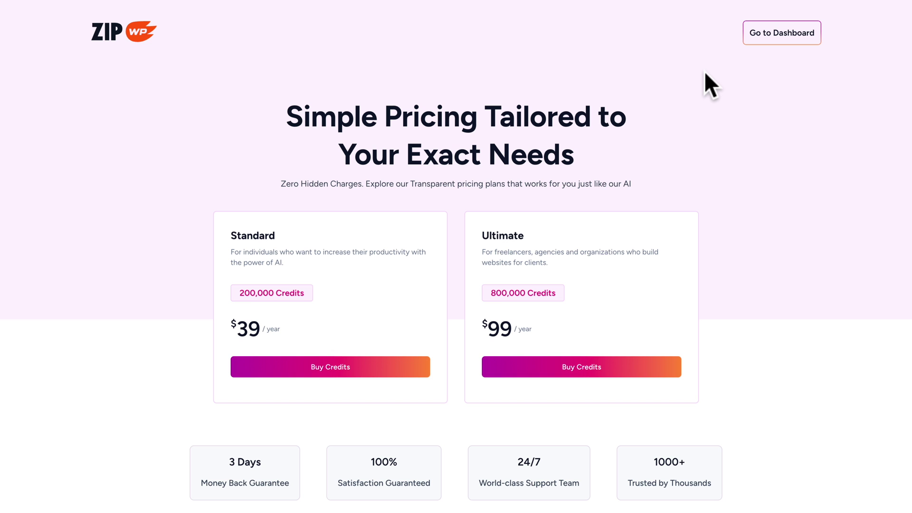